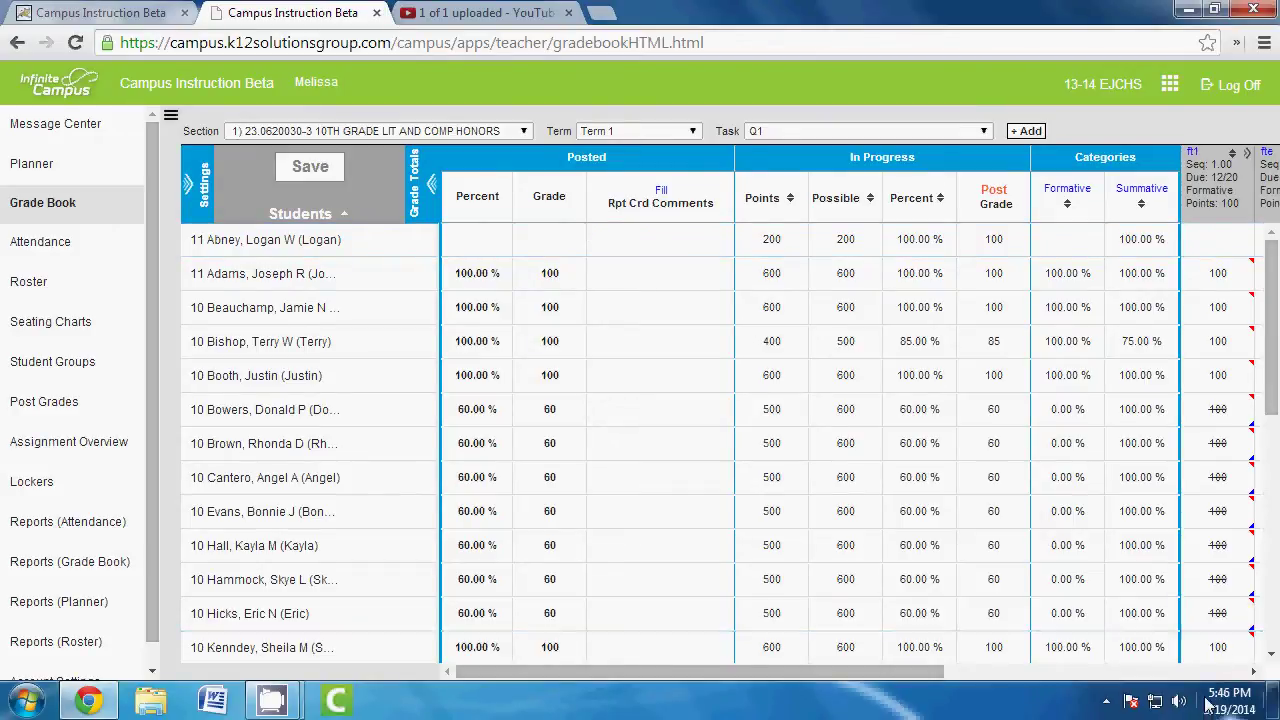
- Examine the grade book's assignment columns for the 10th grade honors section, and toggle the Grade Totals columns to collapse them
{"action": "mouse_move", "coordinate": [1215, 698]}
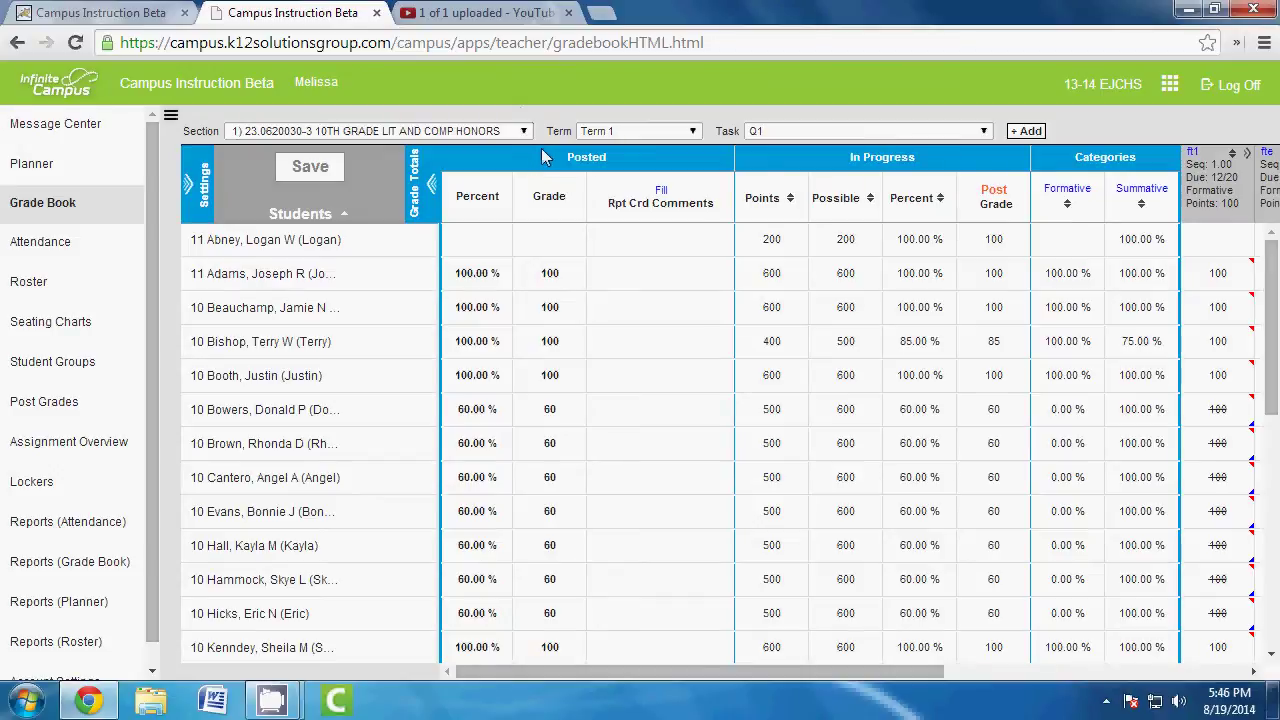
{"action": "left_click_drag", "start_coordinate": [850, 671], "coordinate": [1155, 668]}
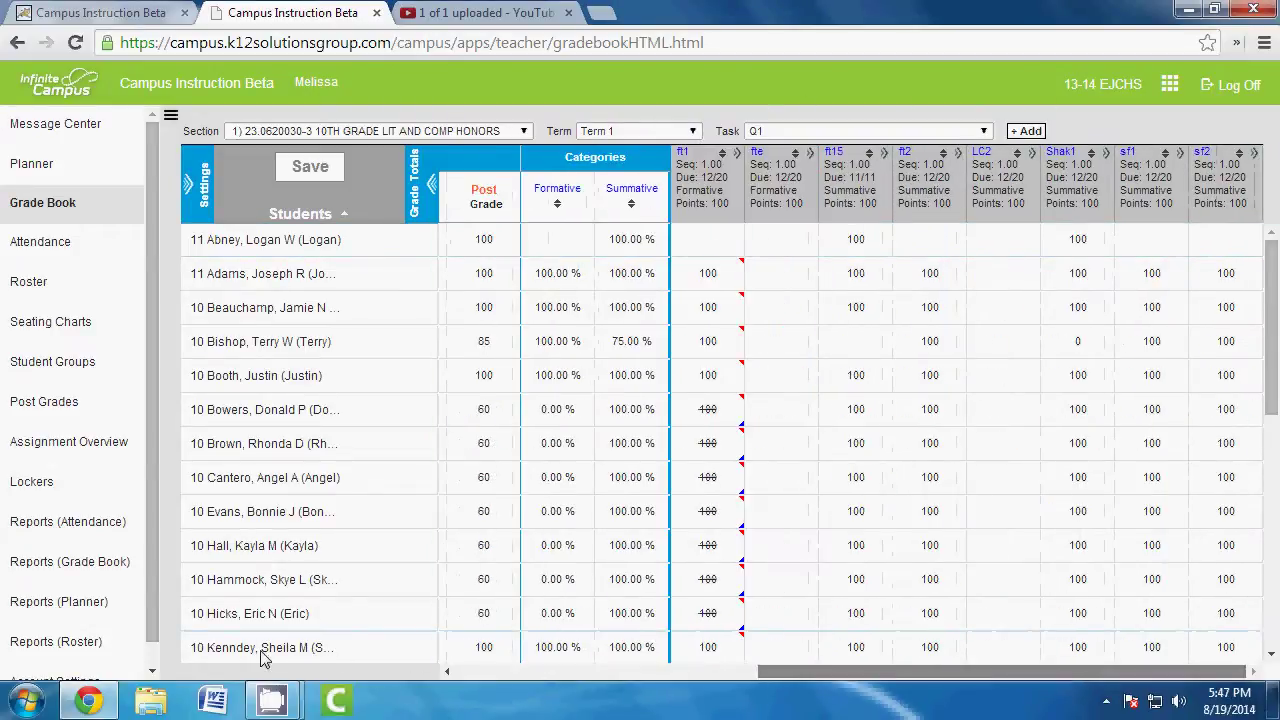
{"action": "left_click", "coordinate": [523, 672]}
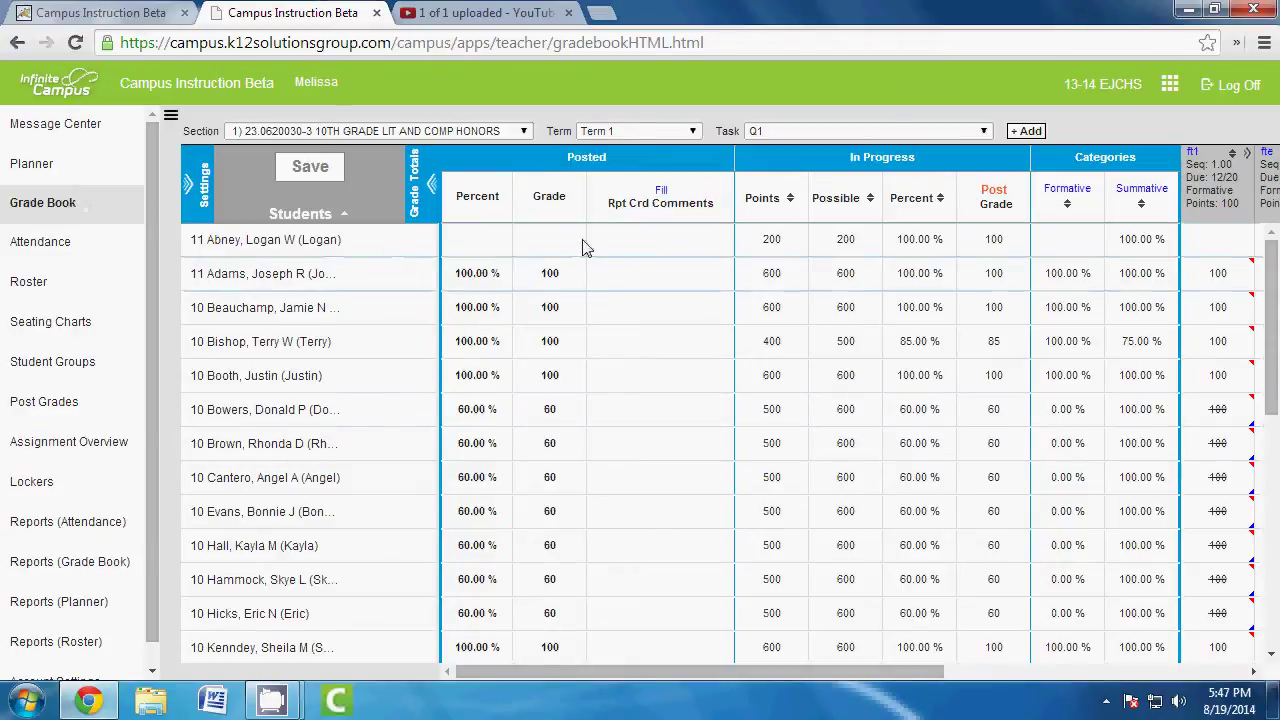
{"action": "left_click", "coordinate": [430, 186]}
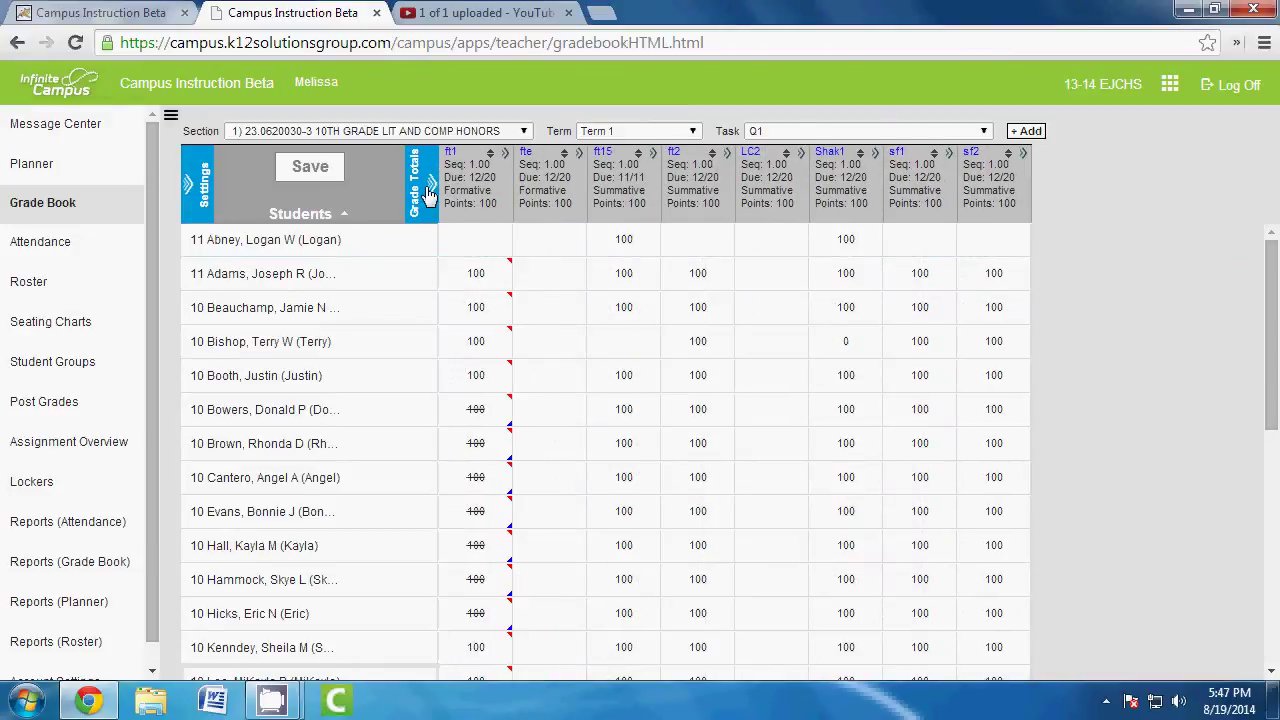
{"action": "left_click", "coordinate": [428, 190]}
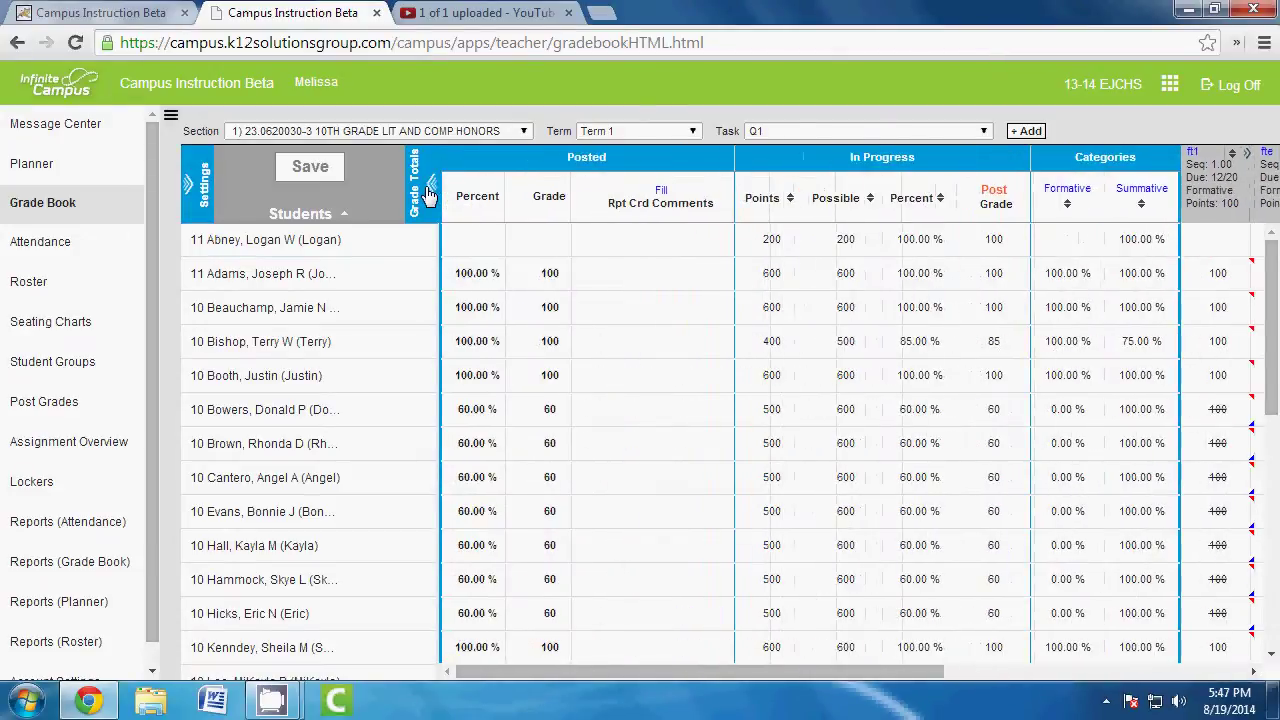
{"action": "left_click", "coordinate": [428, 190]}
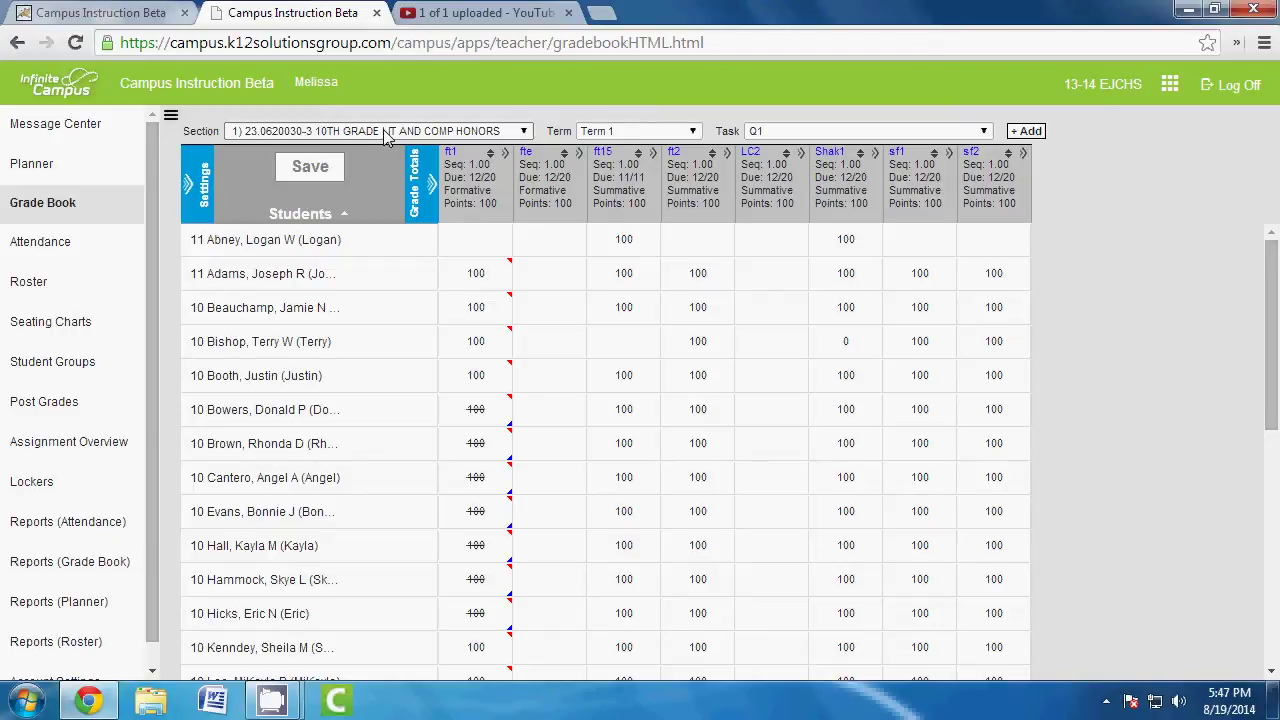
- Look through the grade book's section choices for all four terms, keeping section 23.0620030-3 selected
{"action": "left_click", "coordinate": [386, 133]}
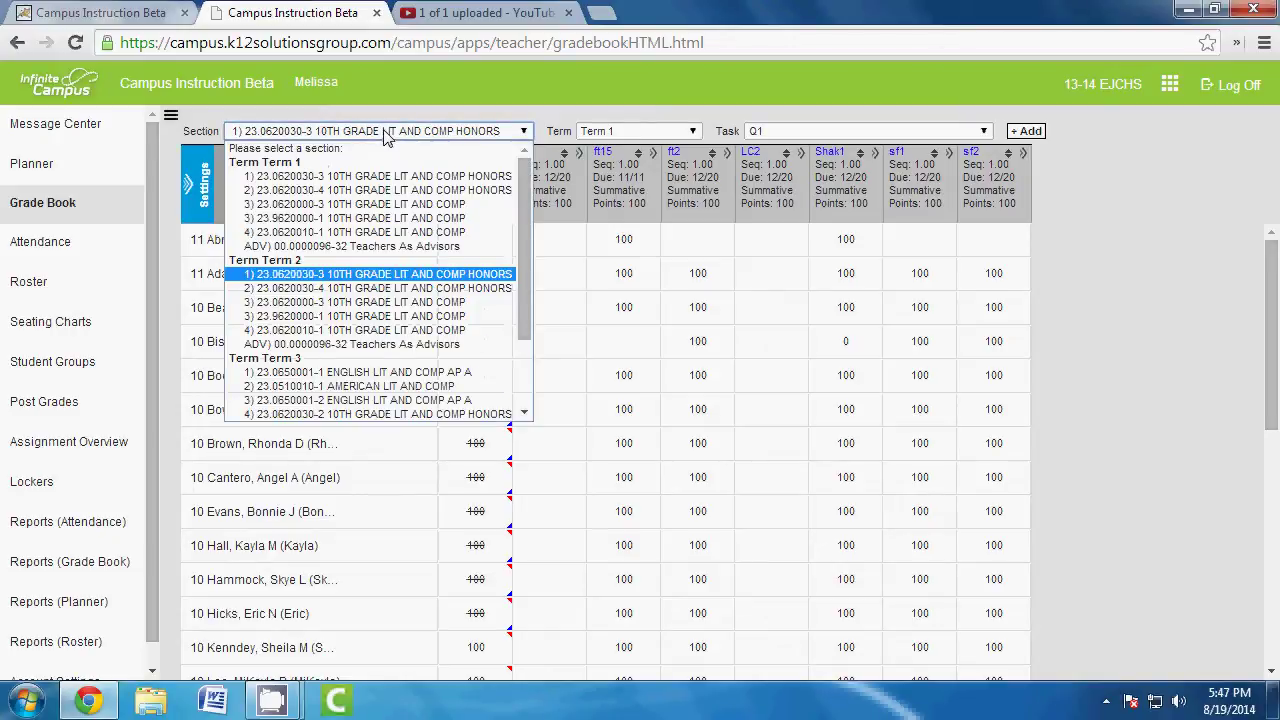
{"action": "scroll", "coordinate": [390, 160], "scroll_direction": "down", "scroll_amount": 2}
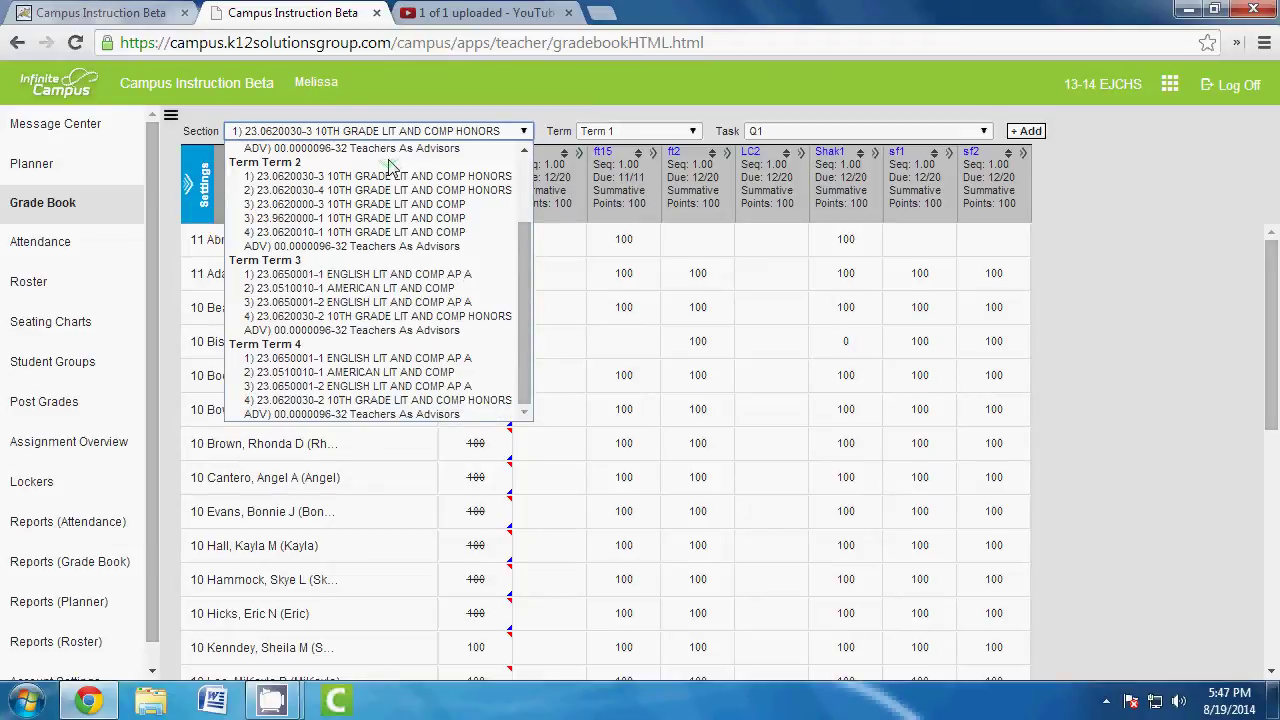
{"action": "scroll", "coordinate": [390, 165], "scroll_direction": "up", "scroll_amount": 2}
{"action": "left_click", "coordinate": [460, 136]}
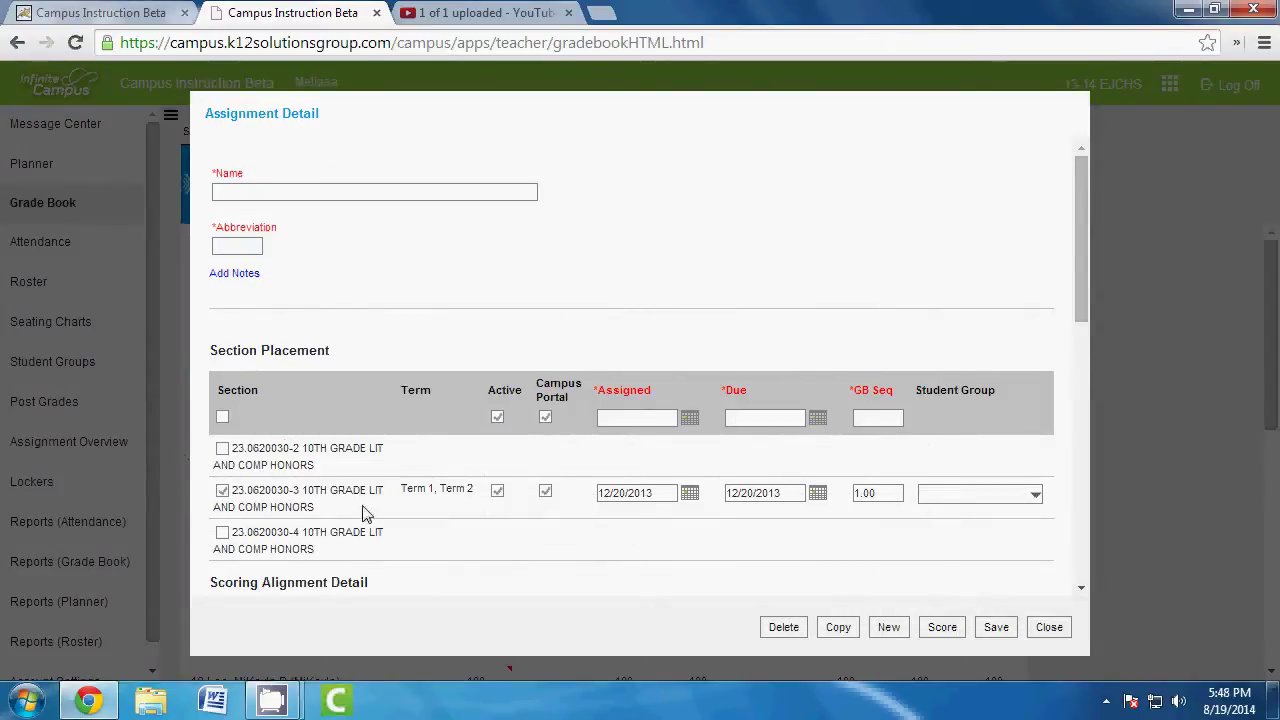
- Include all sections in the new assignment's placement, exclude section 23.0620030-2, and close the assignment without saving
{"action": "left_click", "coordinate": [222, 417]}
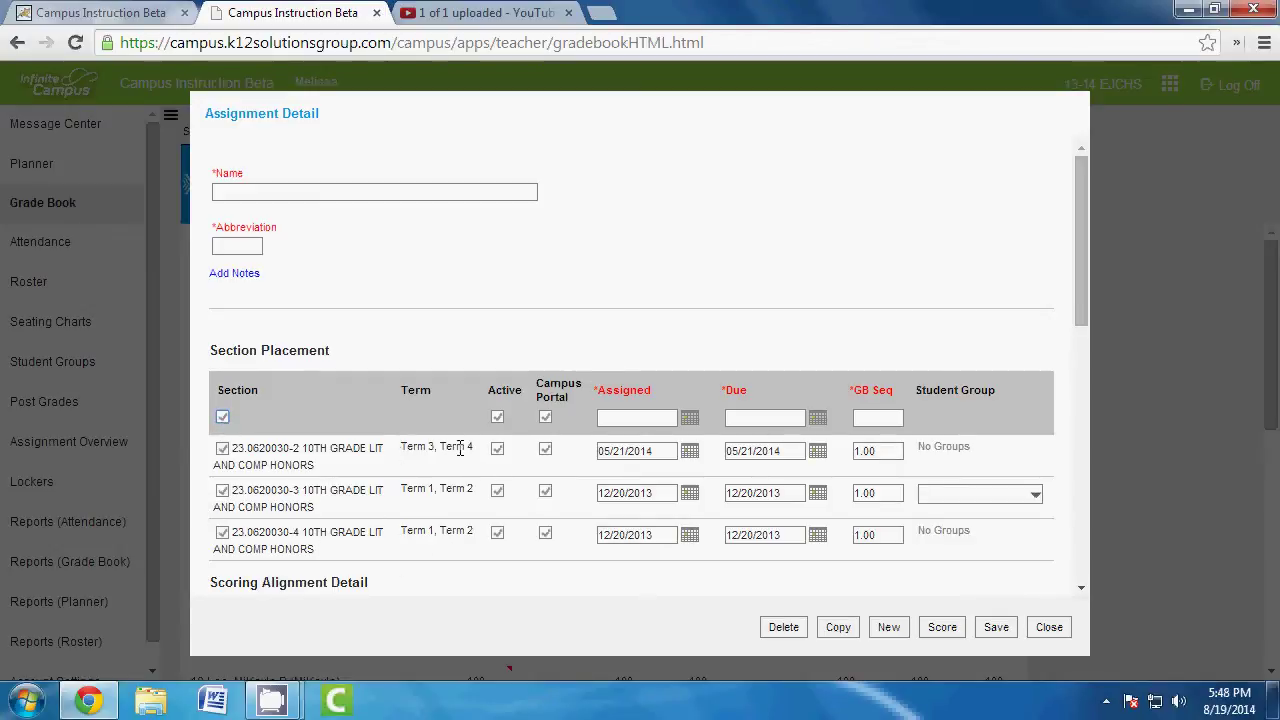
{"action": "left_click", "coordinate": [223, 450]}
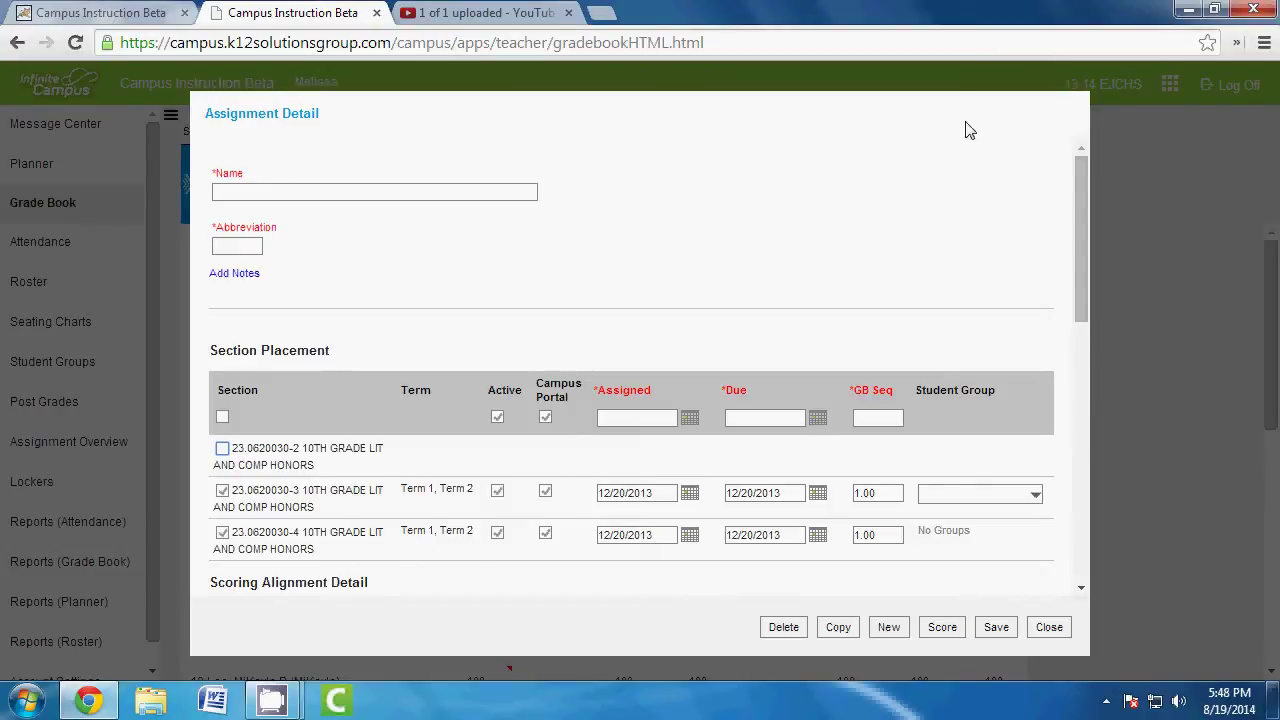
{"action": "left_click", "coordinate": [1052, 626]}
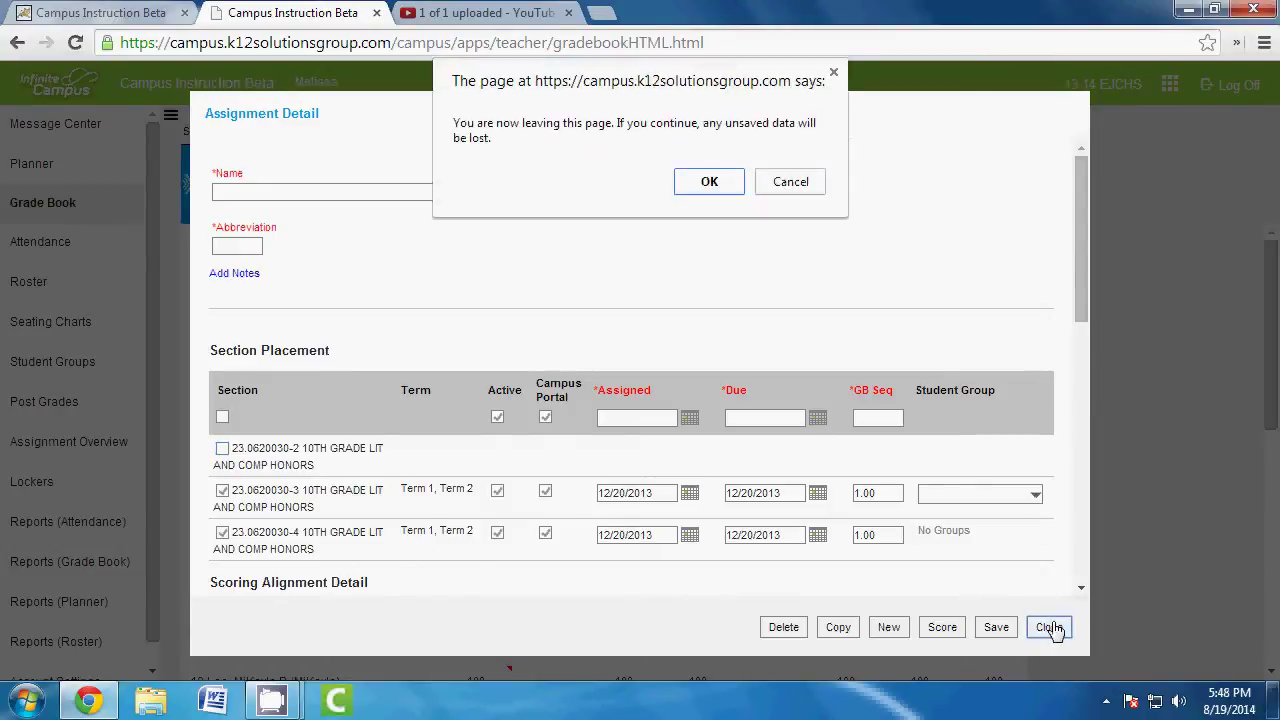
{"action": "left_click", "coordinate": [700, 189]}
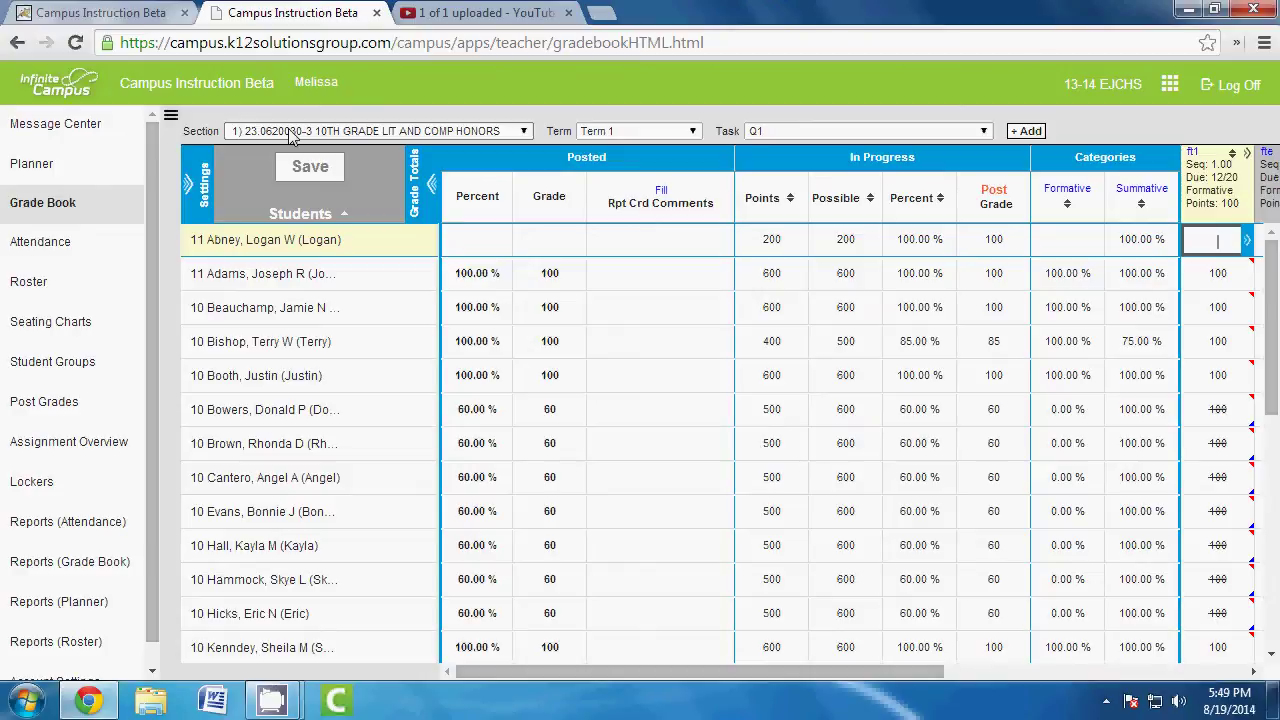
- Open the Planner, switch to the Pickens High curriculum planner, and review the weeks of August 11–15 and August 18–22
{"action": "left_click", "coordinate": [40, 164]}
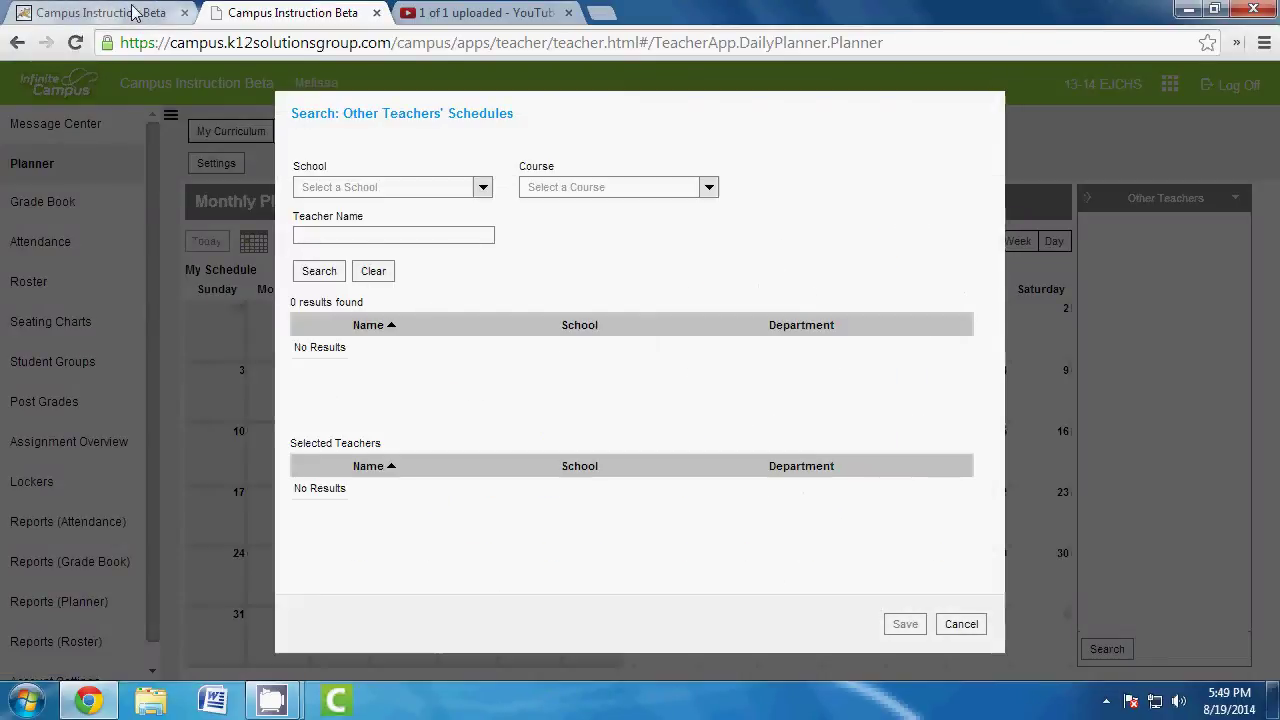
{"action": "left_click", "coordinate": [137, 12]}
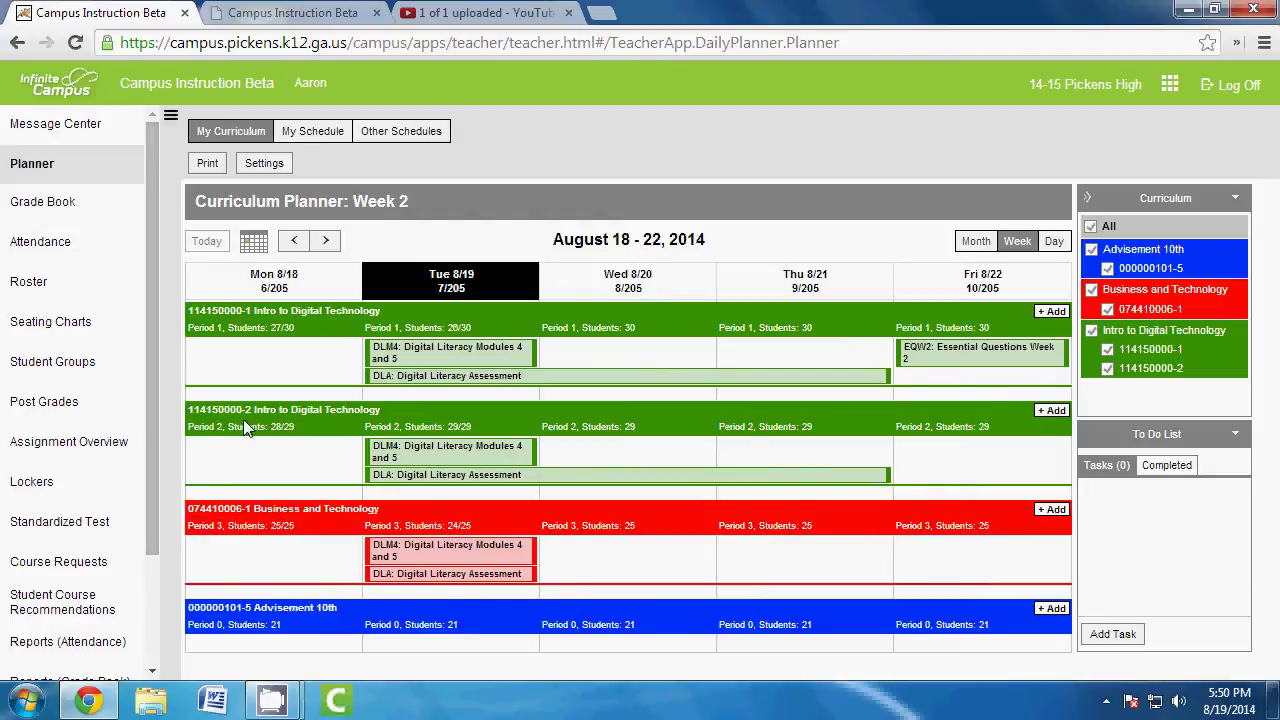
{"action": "left_click", "coordinate": [294, 243]}
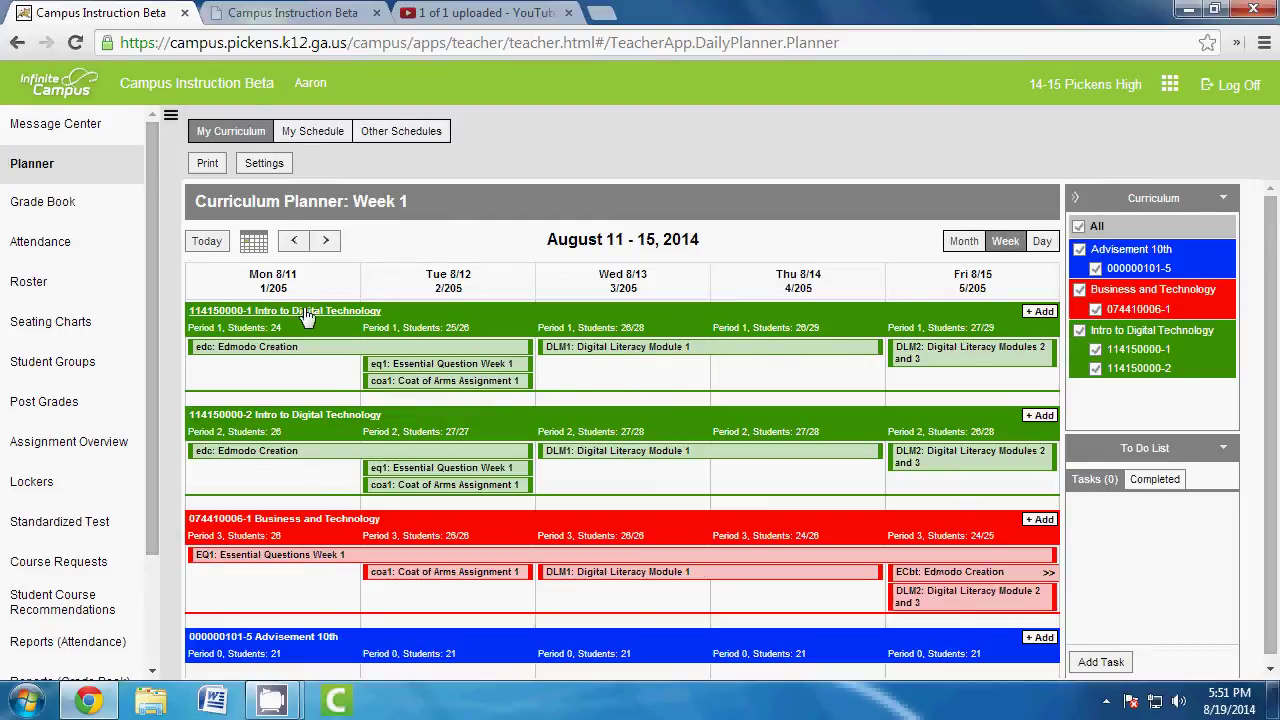
{"action": "left_click", "coordinate": [325, 240]}
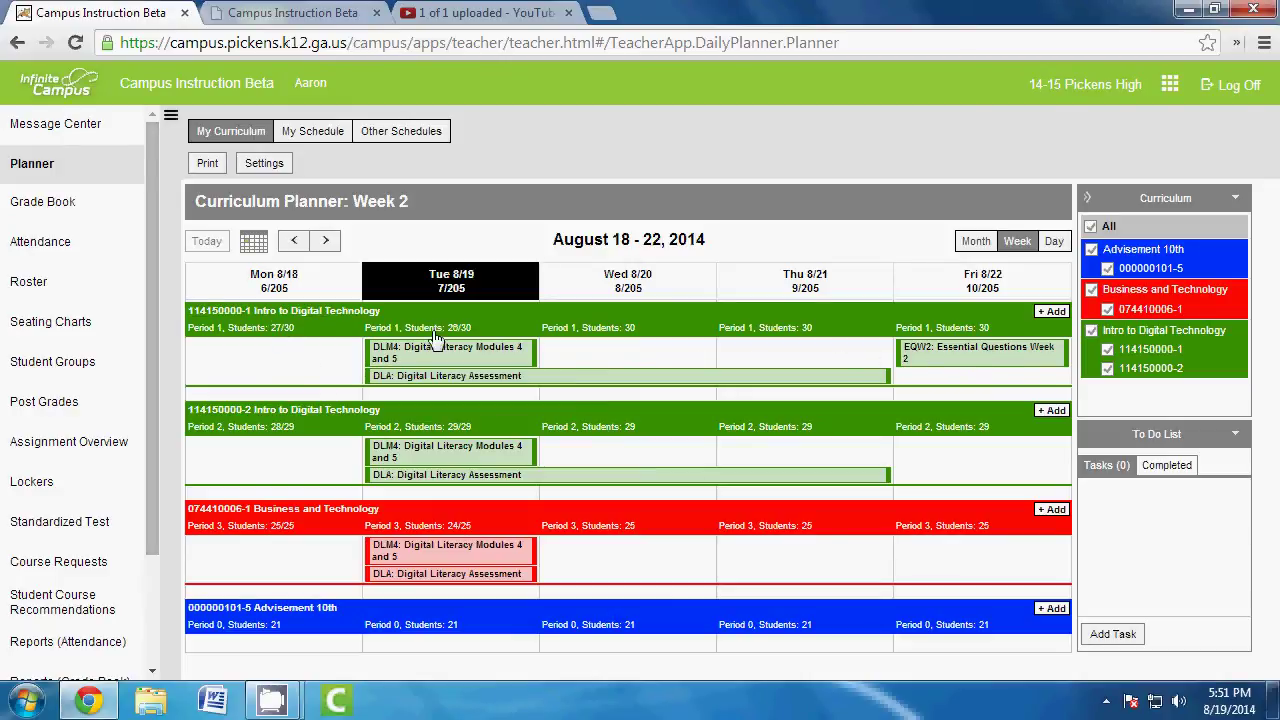
{"action": "left_click", "coordinate": [313, 313]}
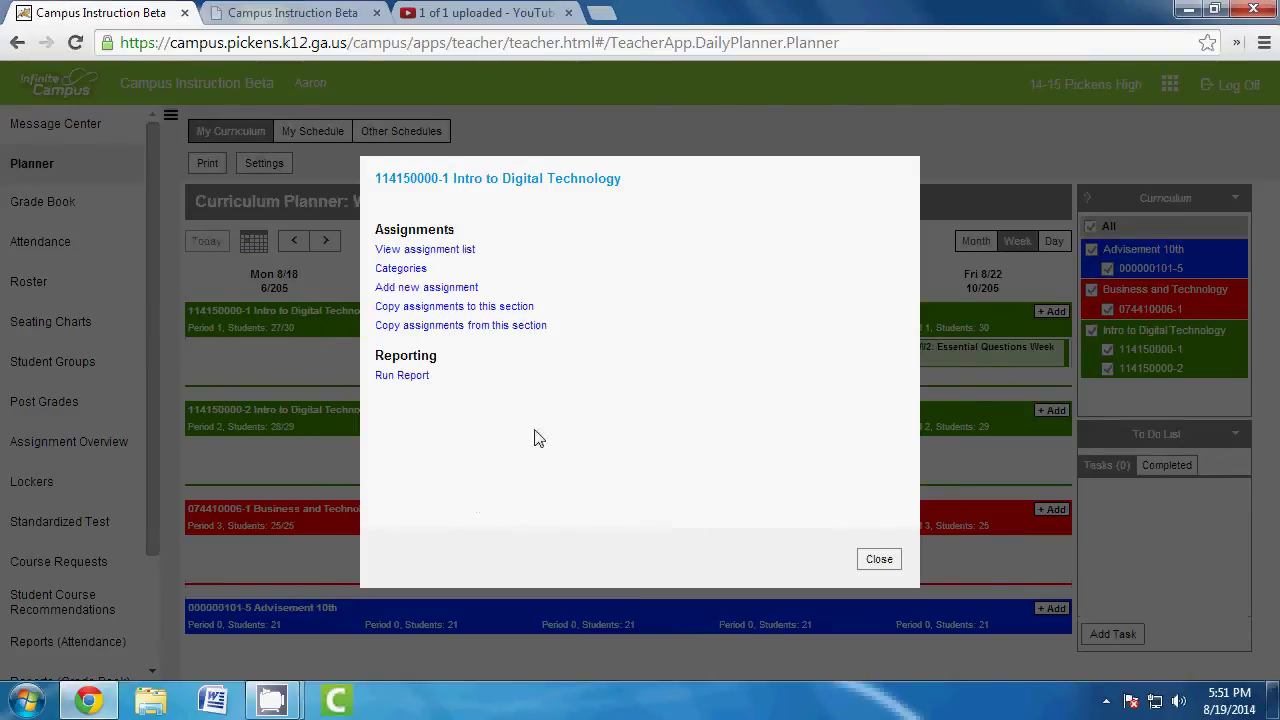
{"action": "left_click", "coordinate": [418, 328]}
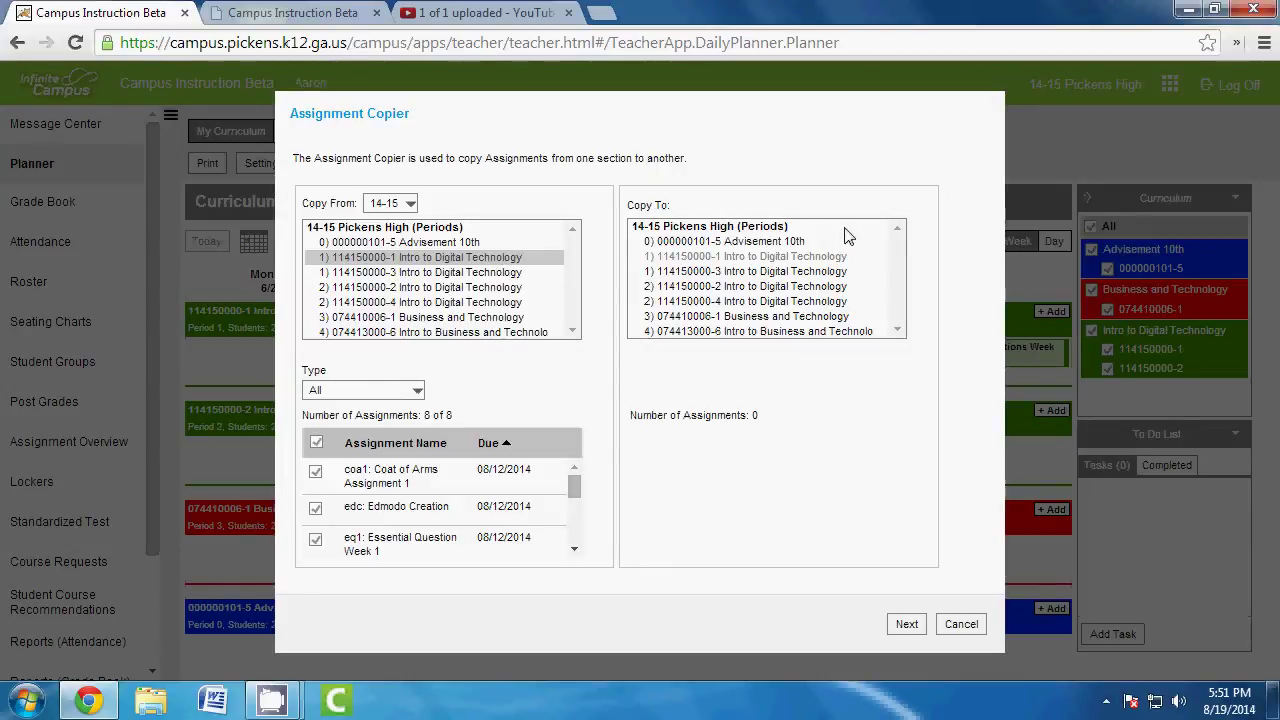
{"action": "left_click", "coordinate": [741, 290]}
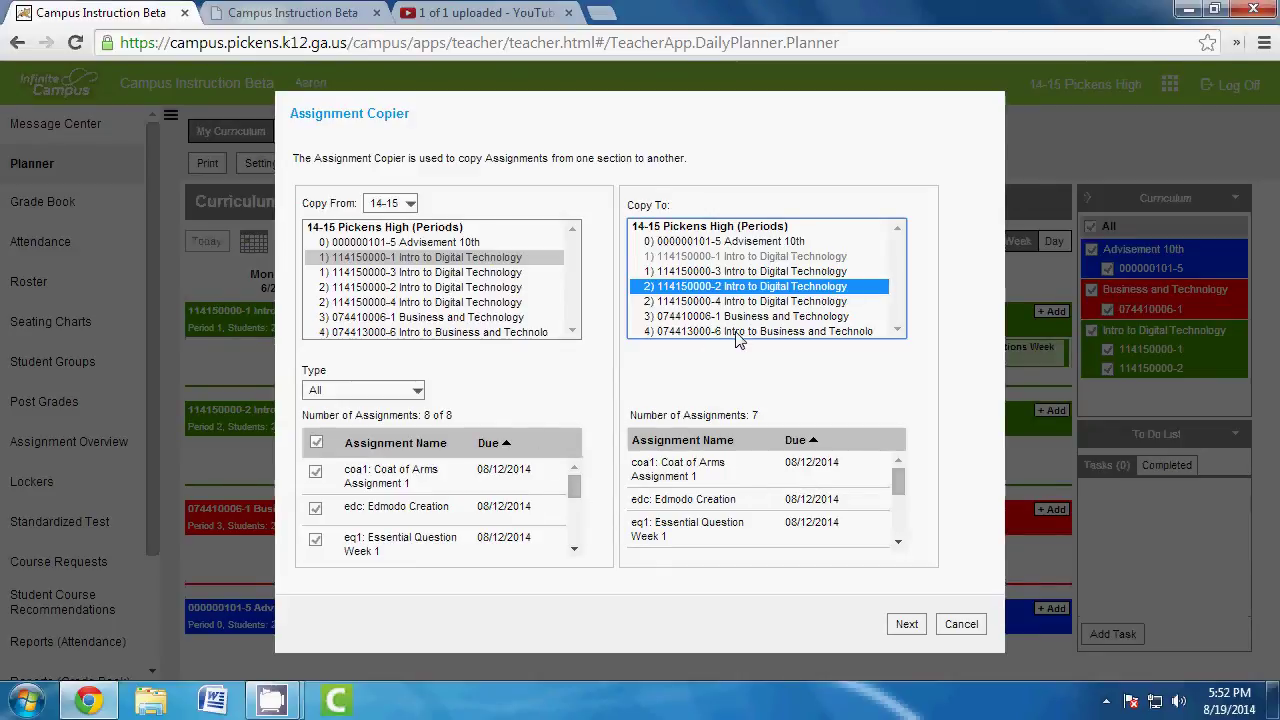
{"action": "left_click", "coordinate": [739, 272]}
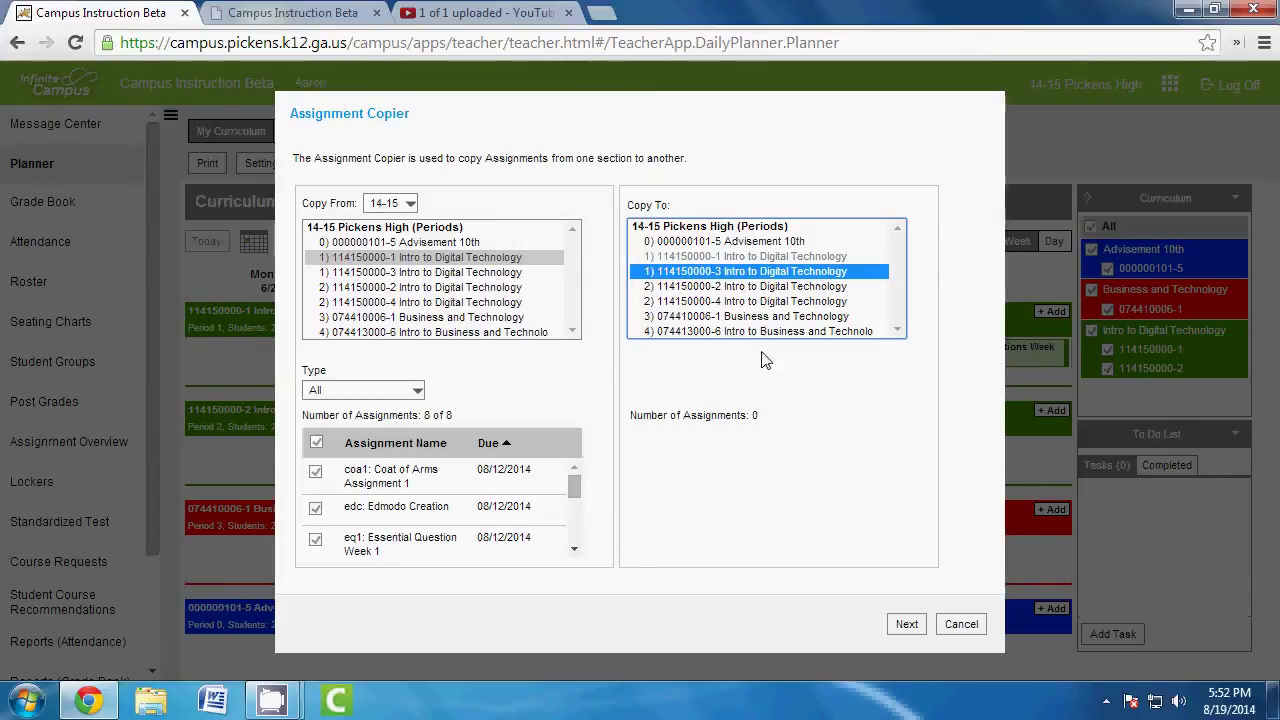
{"action": "left_click", "coordinate": [765, 303]}
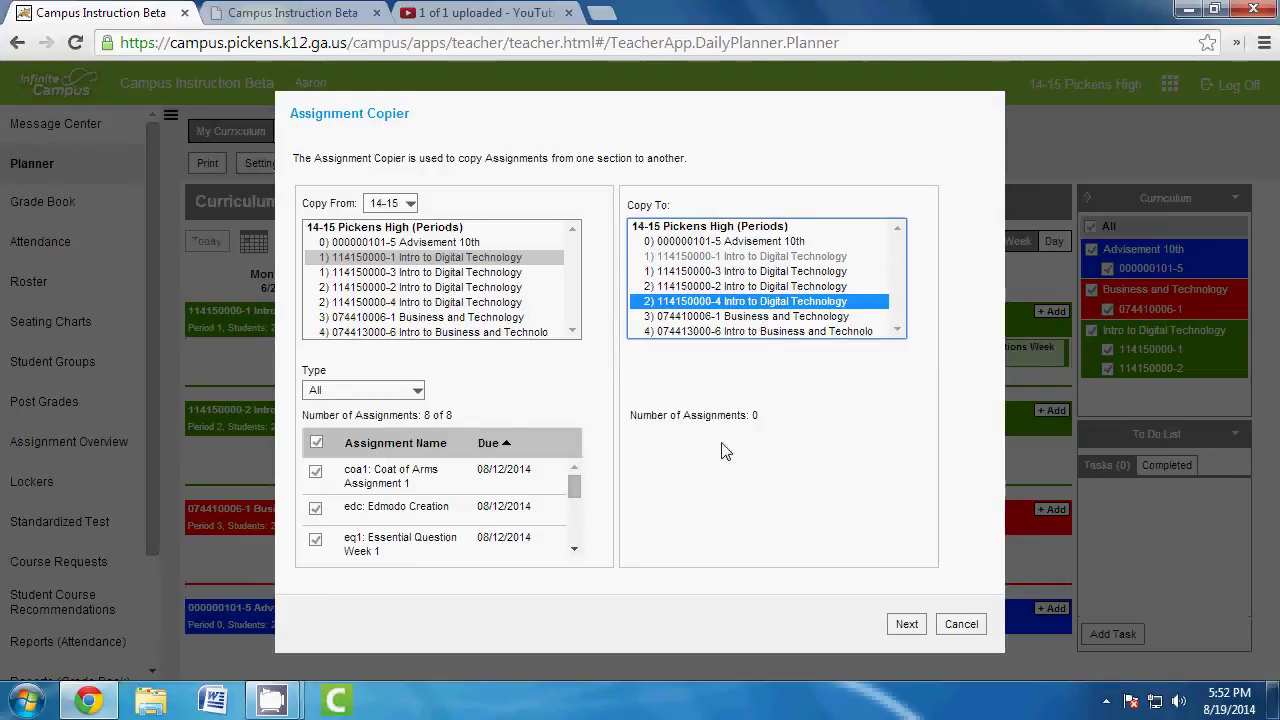
{"action": "left_click", "coordinate": [737, 287]}
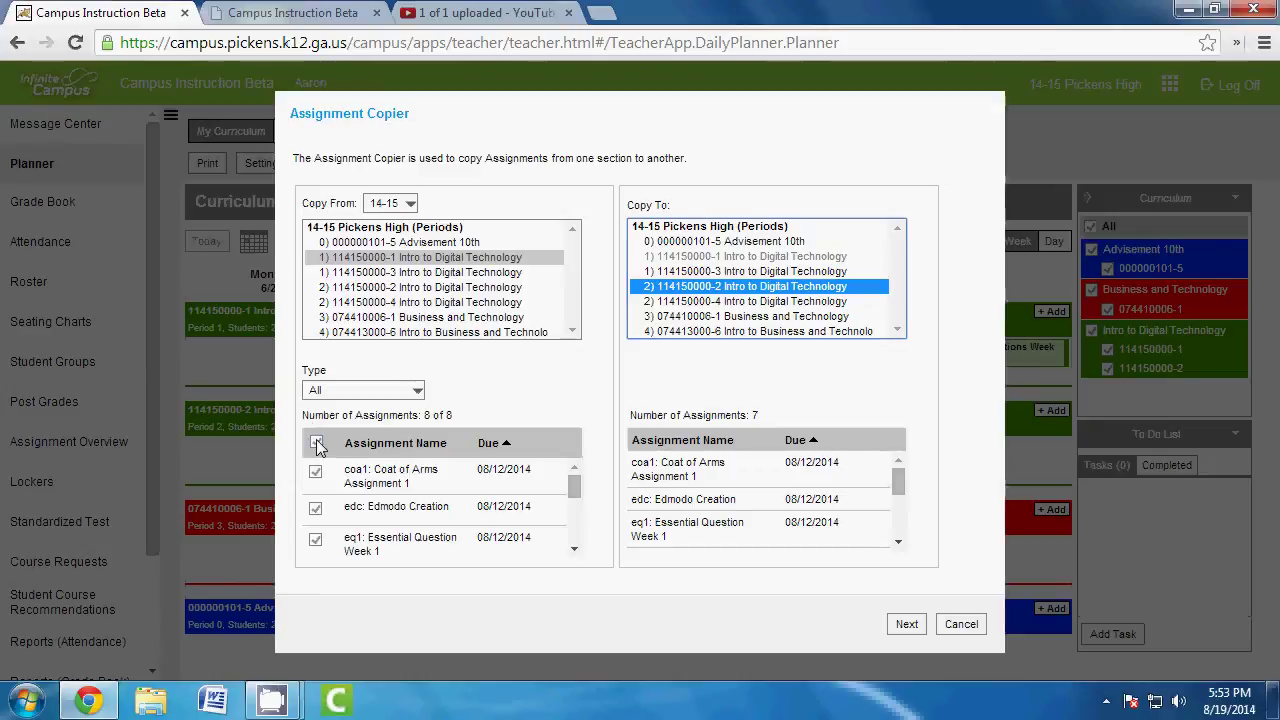
- Select only the EQW2: Essential Questions Week 2 assignment and copy it with the Q1 > Formative alignment and 08/22/2014 dates
{"action": "left_click", "coordinate": [316, 443]}
{"action": "left_click", "coordinate": [316, 443]}
{"action": "left_click_drag", "start_coordinate": [572, 488], "coordinate": [576, 542]}
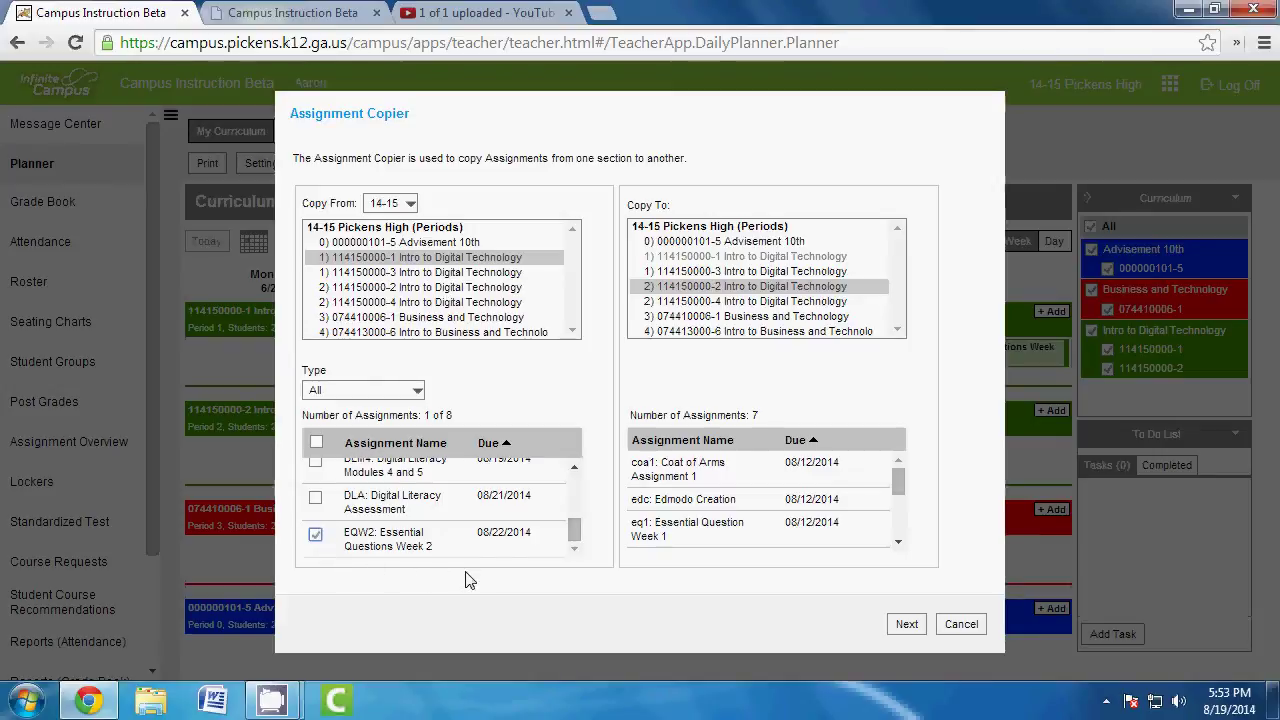
{"action": "left_click", "coordinate": [914, 630]}
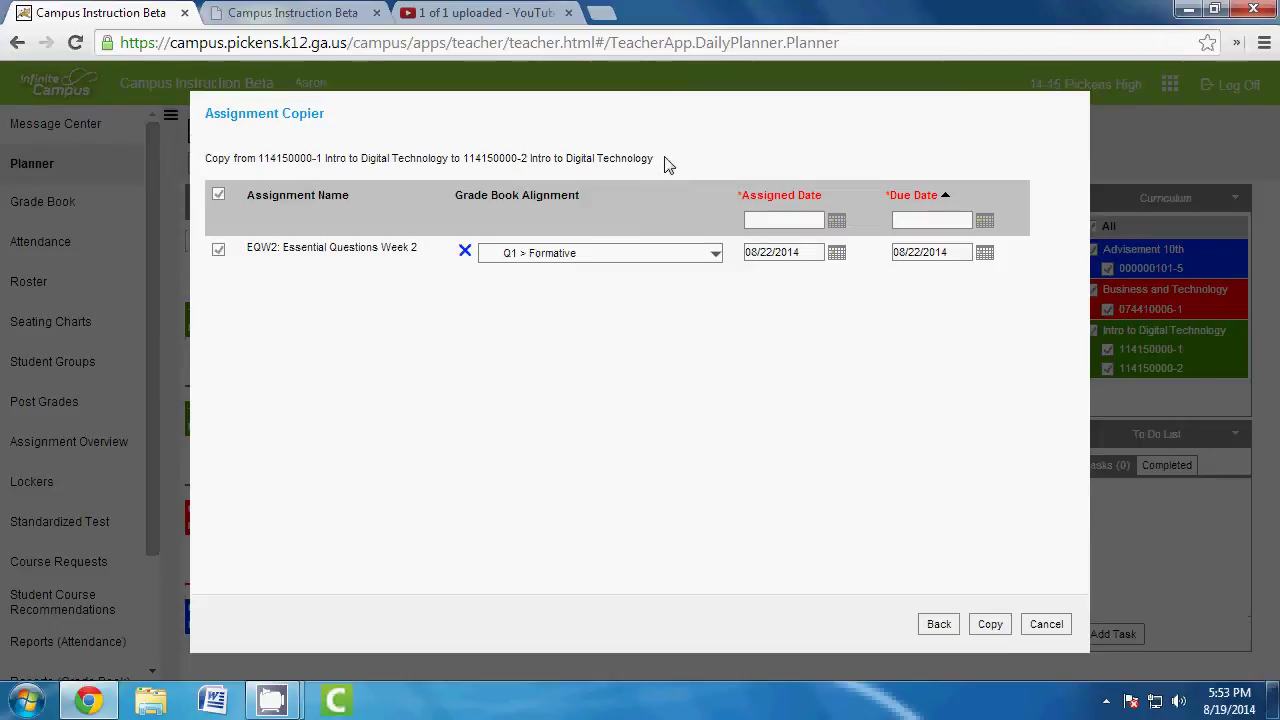
{"action": "left_click", "coordinate": [990, 628]}
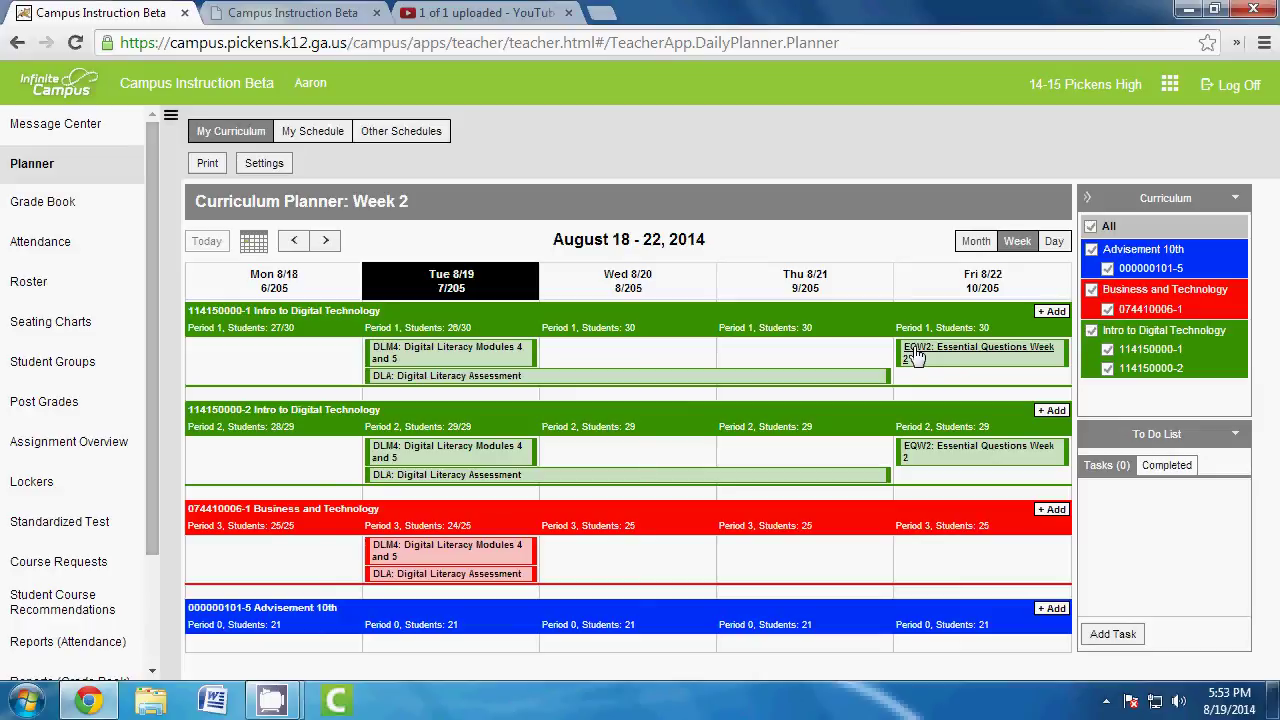
{"action": "mouse_move", "coordinate": [915, 355]}
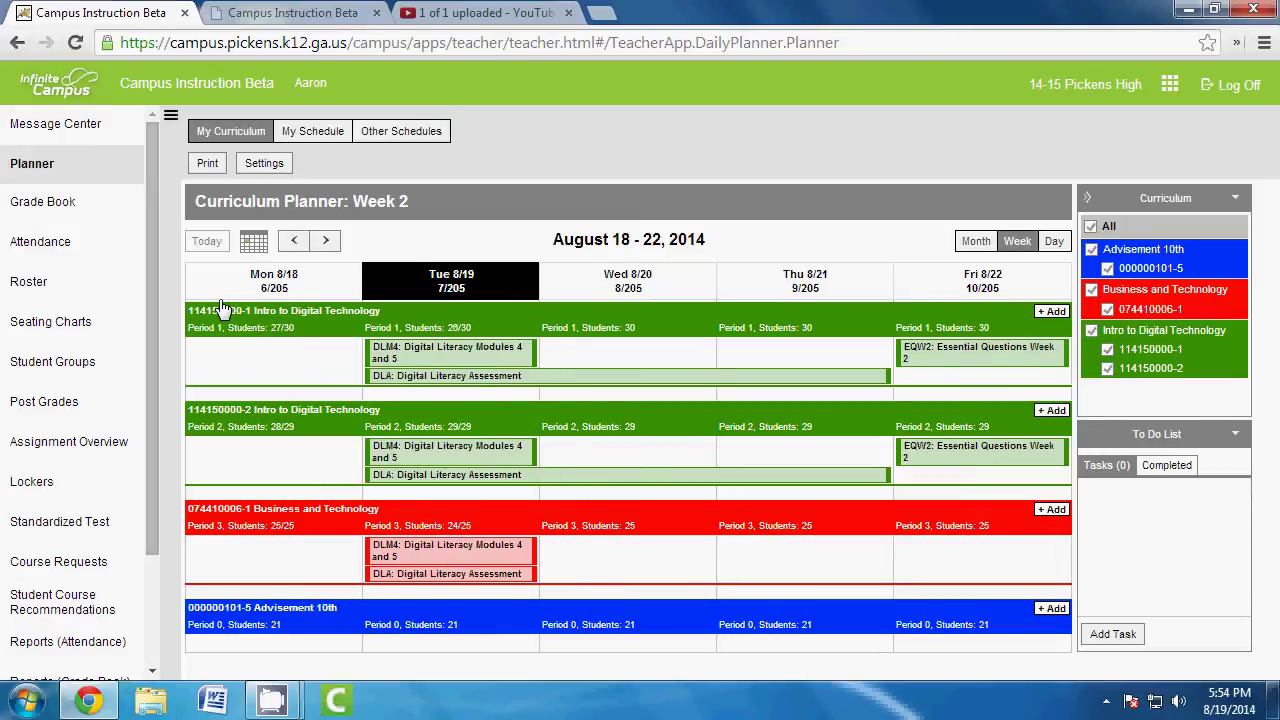
{"action": "left_click", "coordinate": [240, 412]}
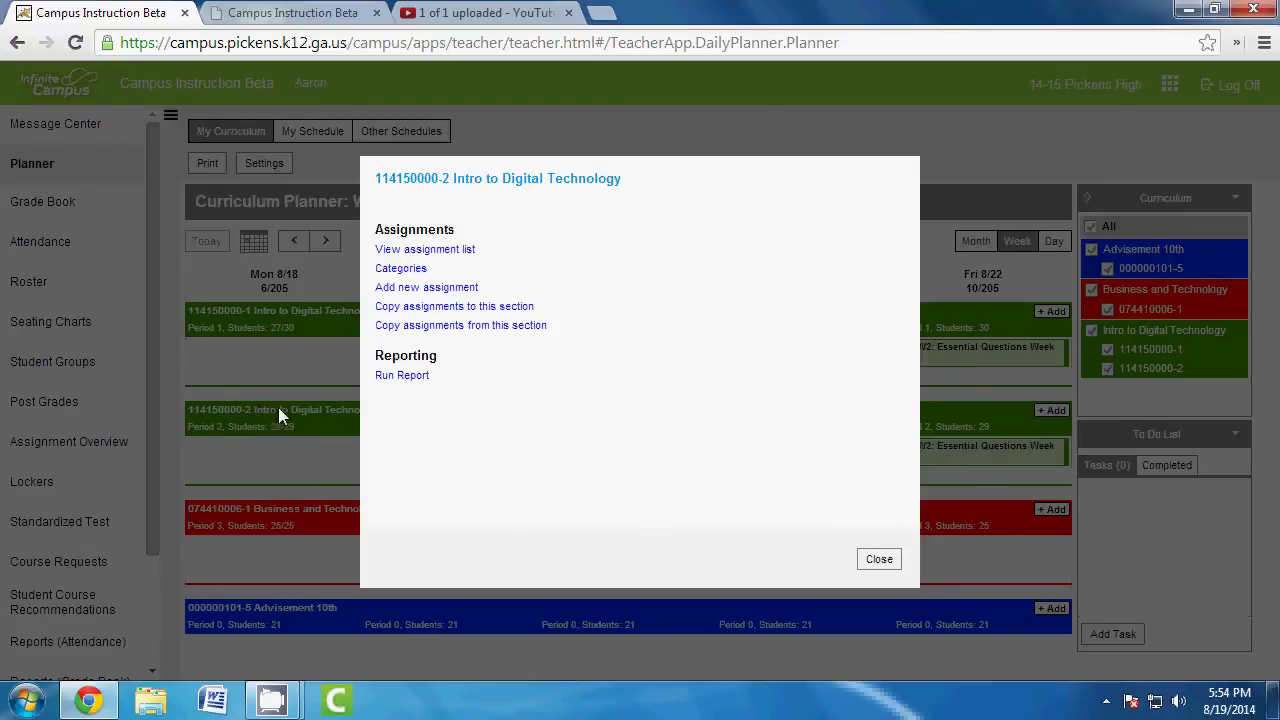
{"action": "left_click", "coordinate": [860, 560]}
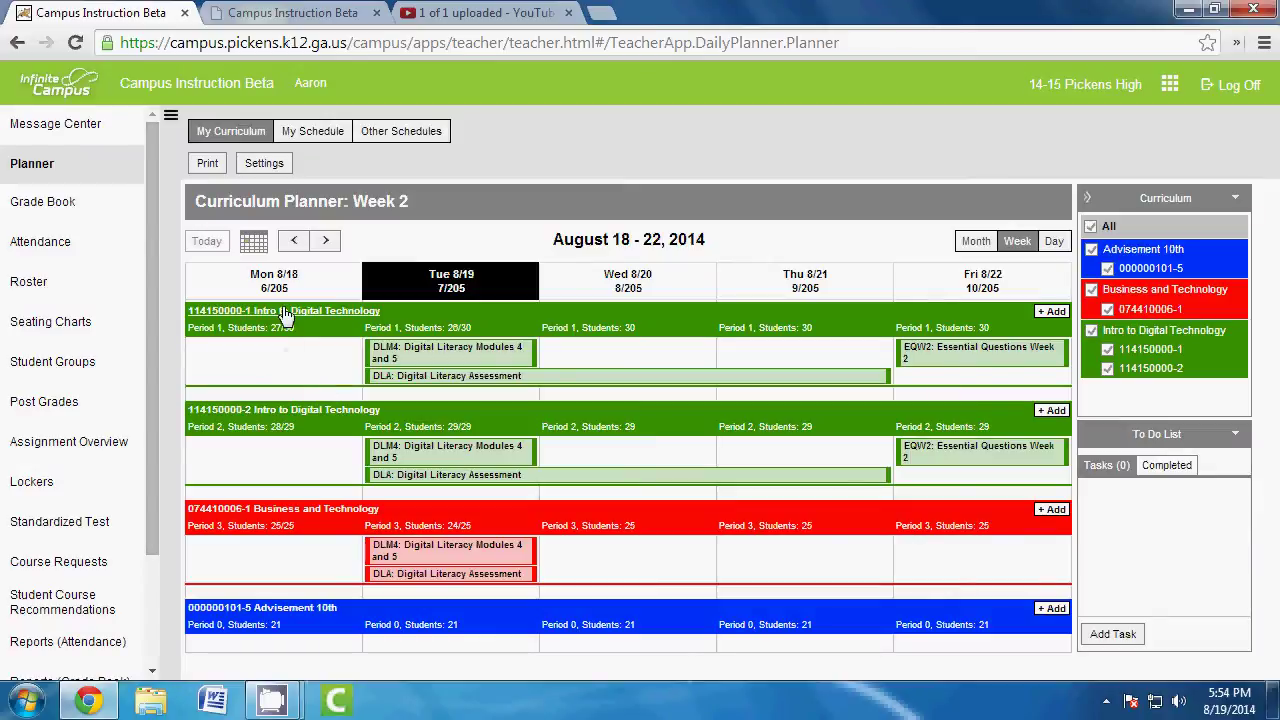
{"action": "left_click", "coordinate": [285, 312]}
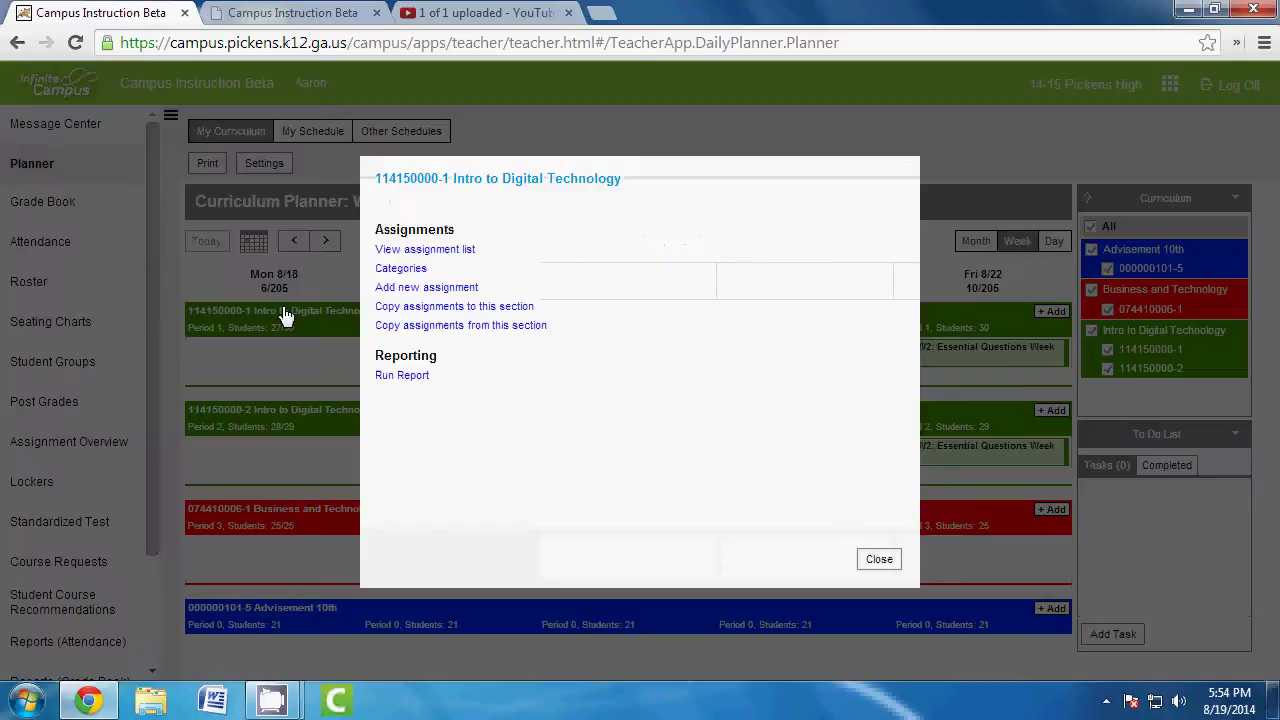
{"action": "left_click", "coordinate": [879, 559]}
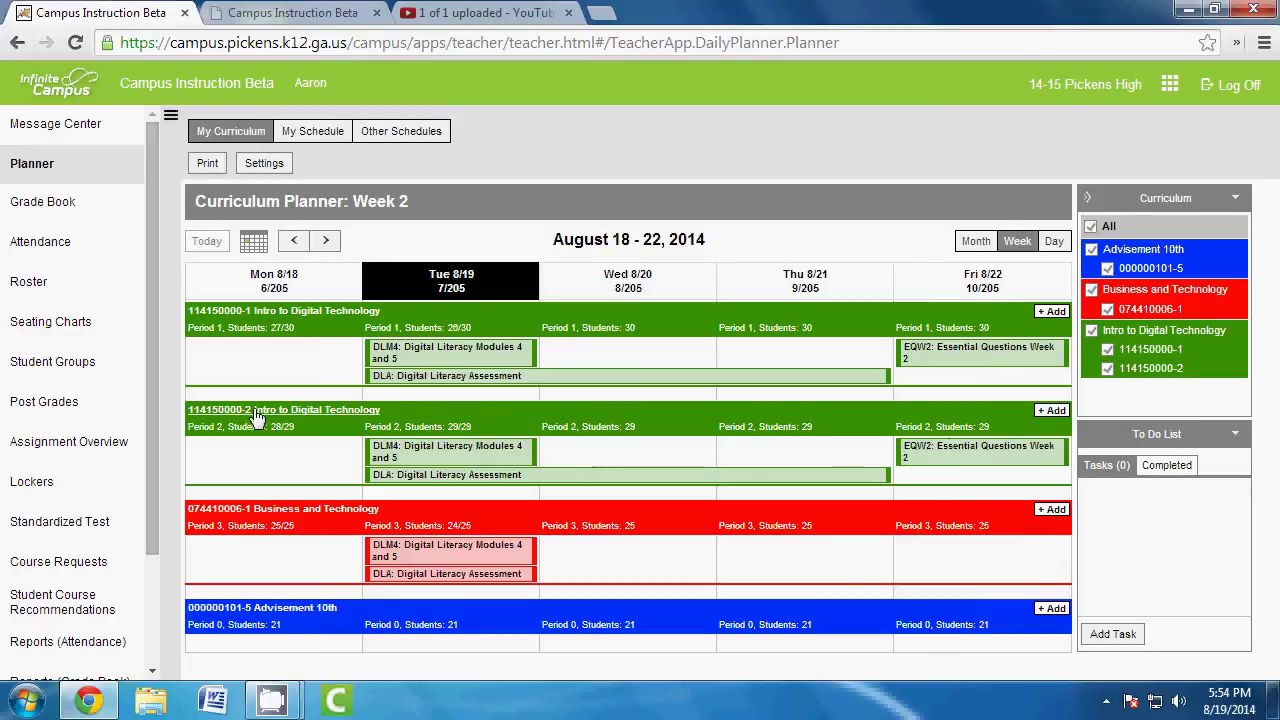
{"action": "left_click", "coordinate": [322, 321]}
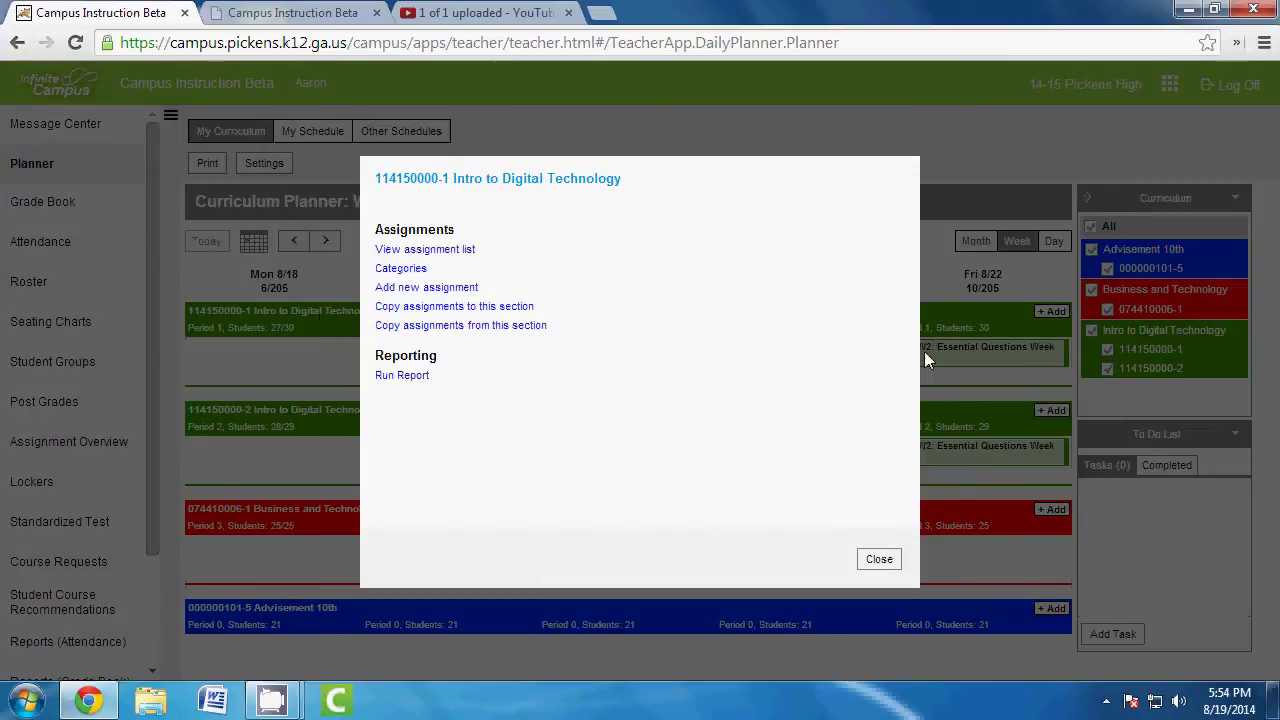
{"action": "left_click", "coordinate": [448, 328]}
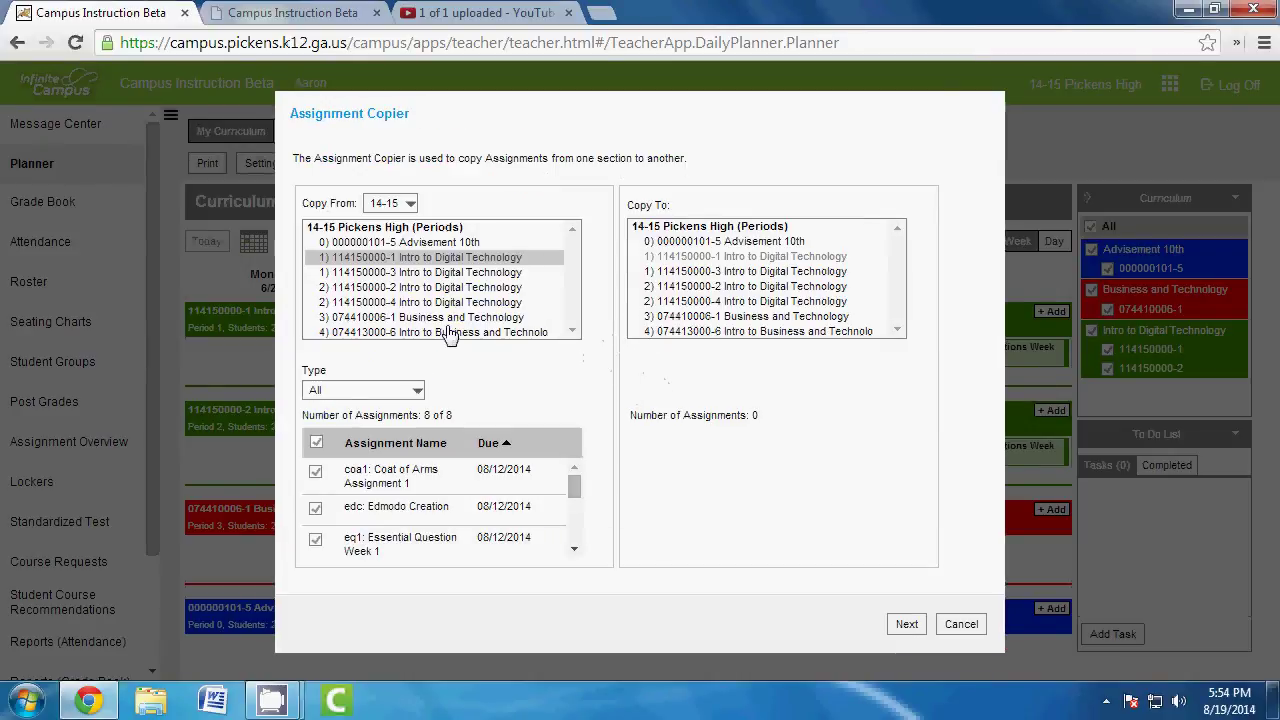
{"action": "left_click", "coordinate": [783, 318]}
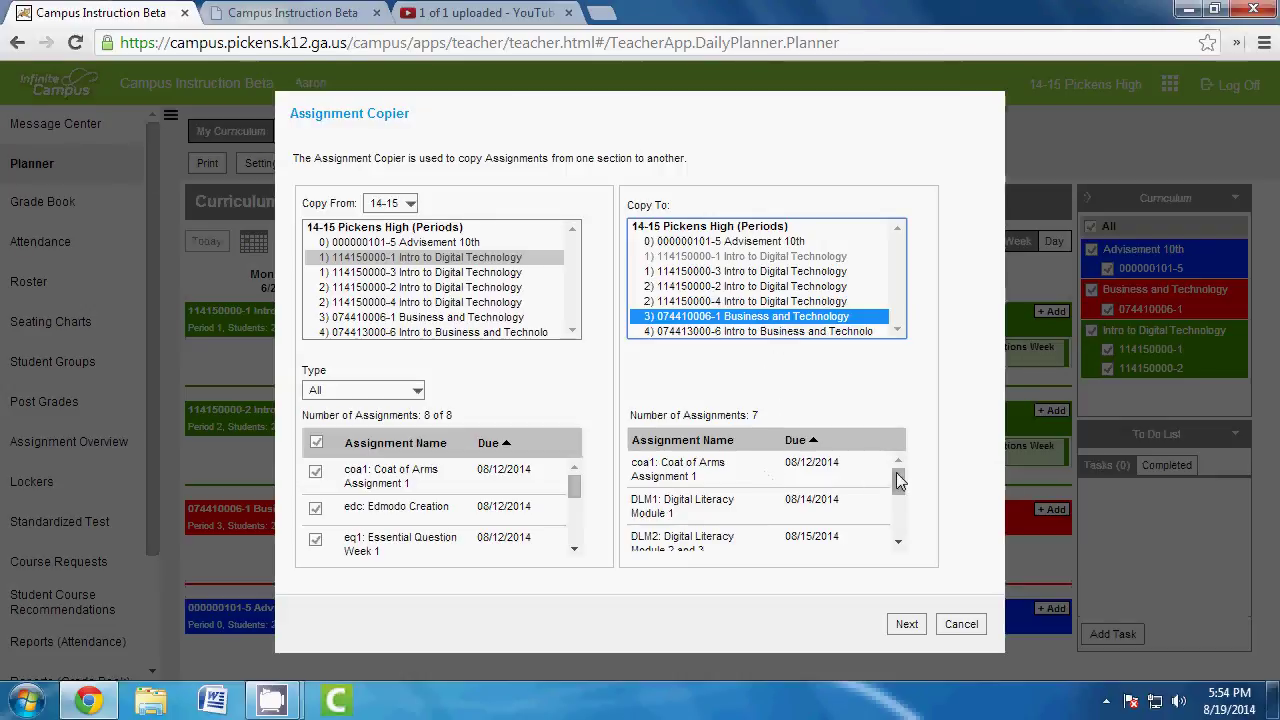
{"action": "left_click_drag", "start_coordinate": [896, 476], "coordinate": [889, 447]}
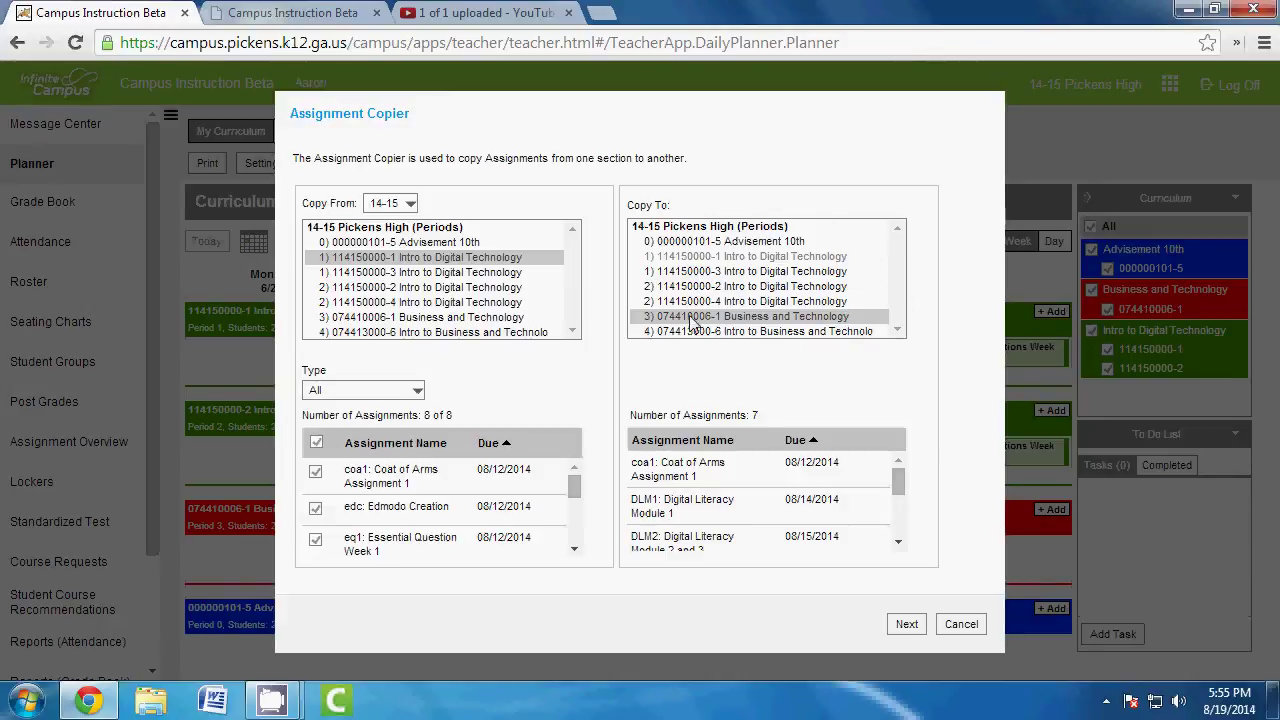
{"action": "left_click", "coordinate": [760, 318]}
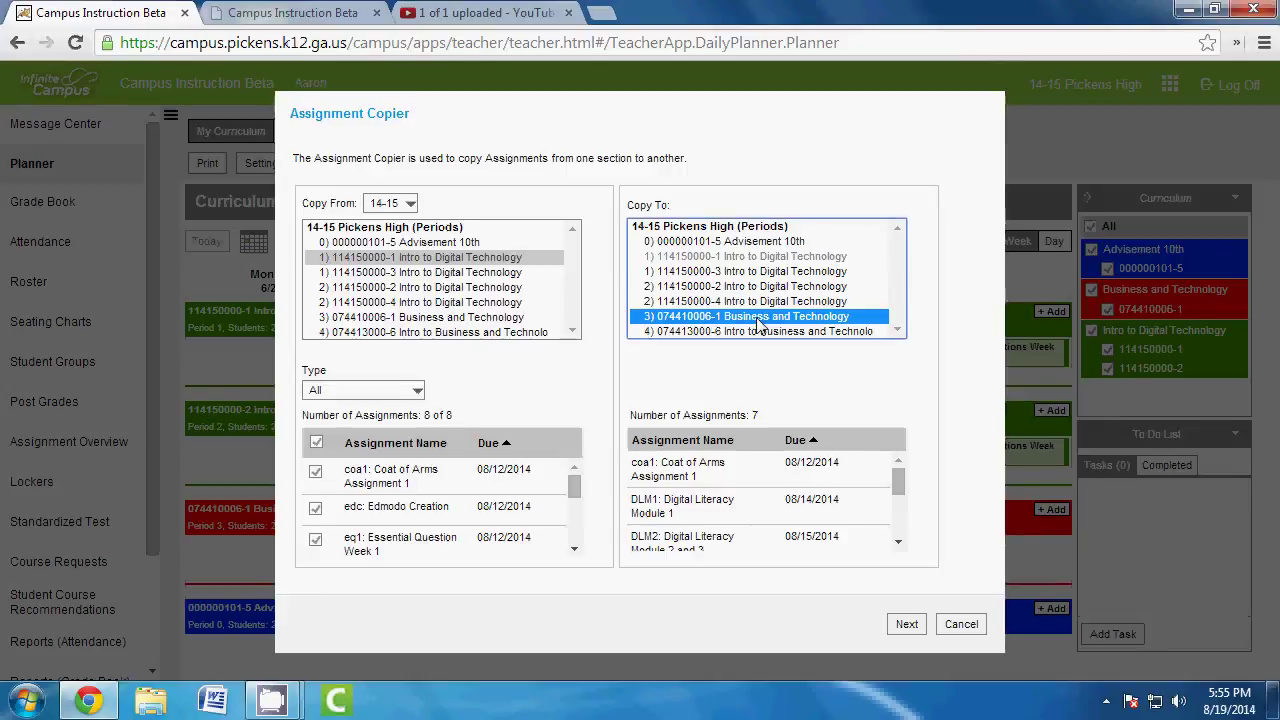
{"action": "left_click", "coordinate": [316, 442]}
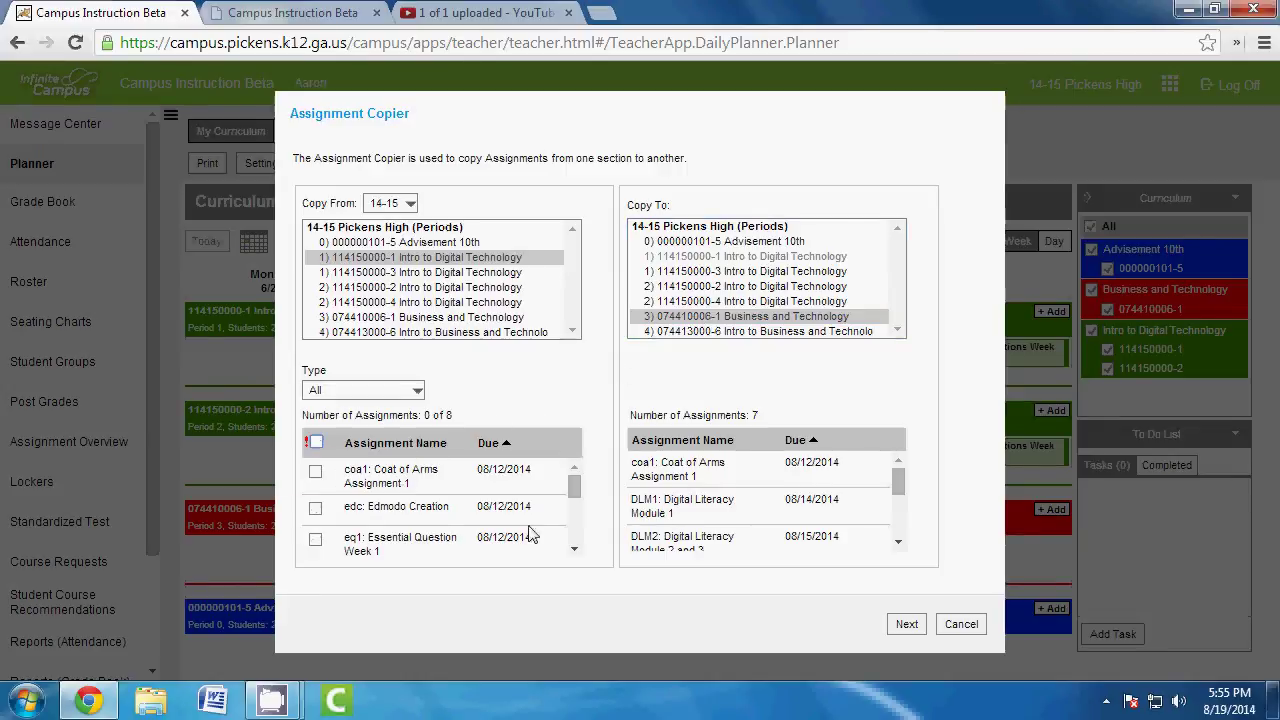
{"action": "left_click_drag", "start_coordinate": [569, 484], "coordinate": [576, 565]}
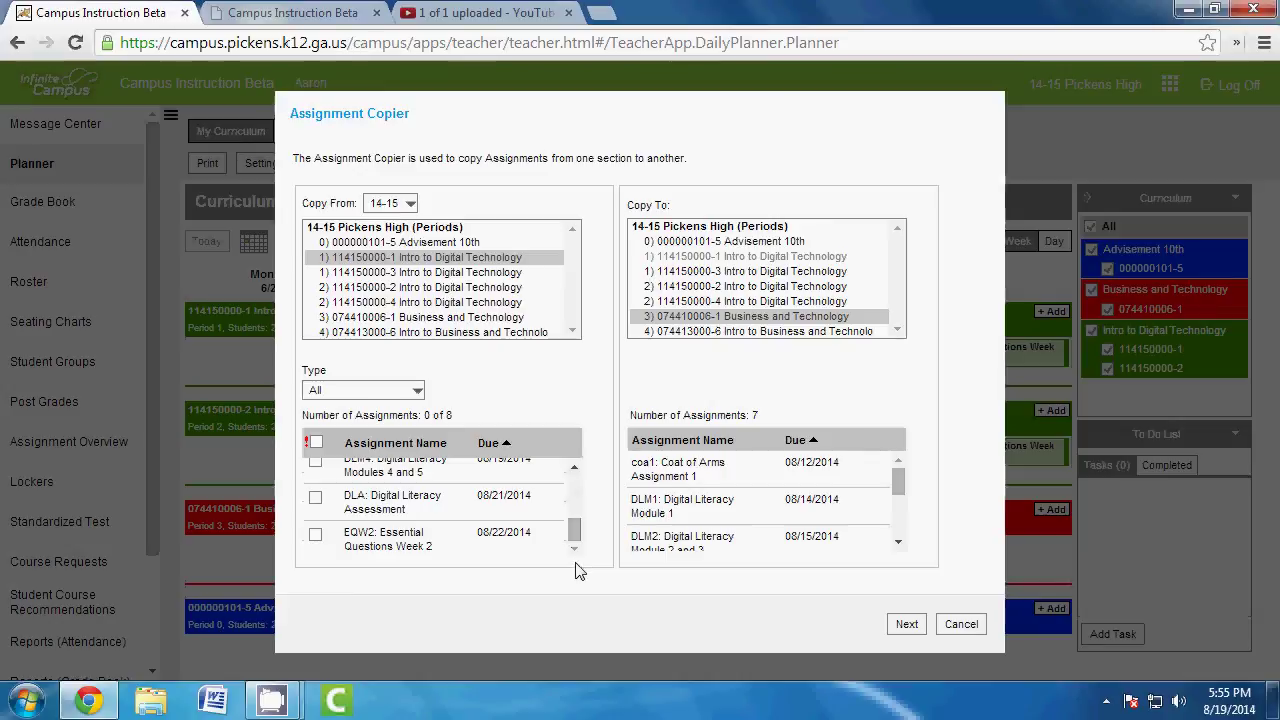
{"action": "left_click", "coordinate": [314, 536]}
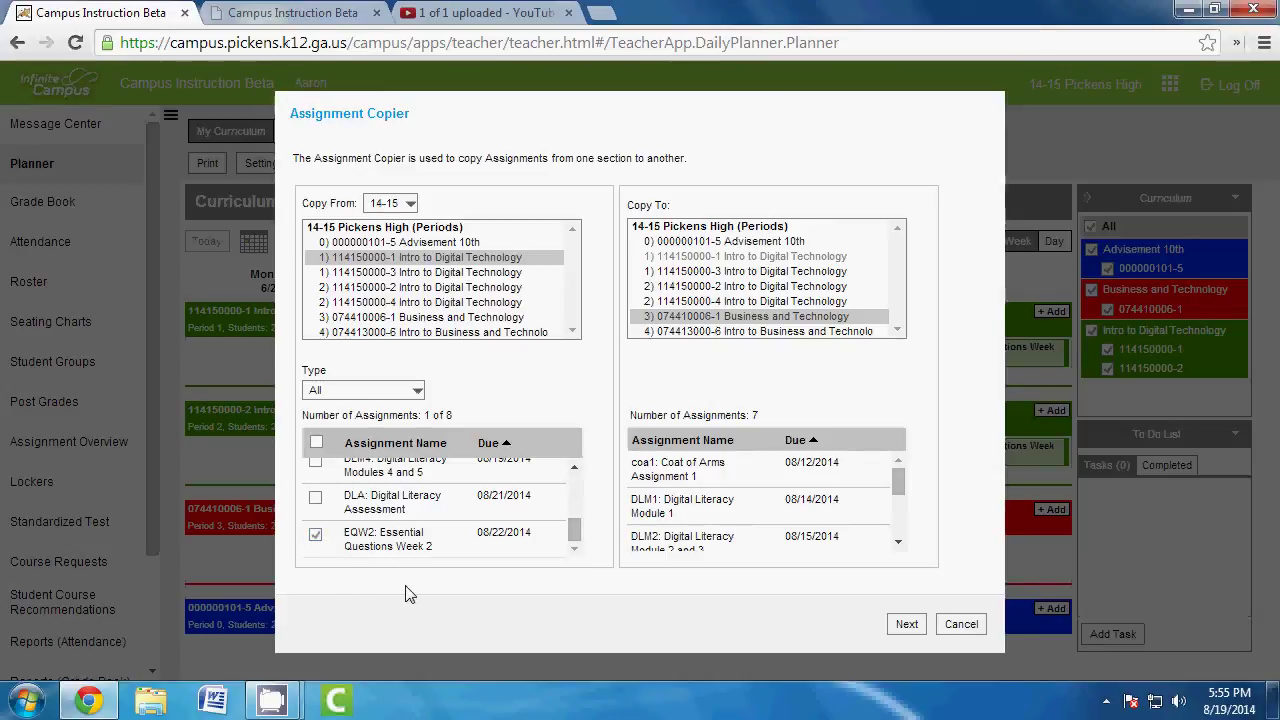
{"action": "left_click", "coordinate": [906, 626]}
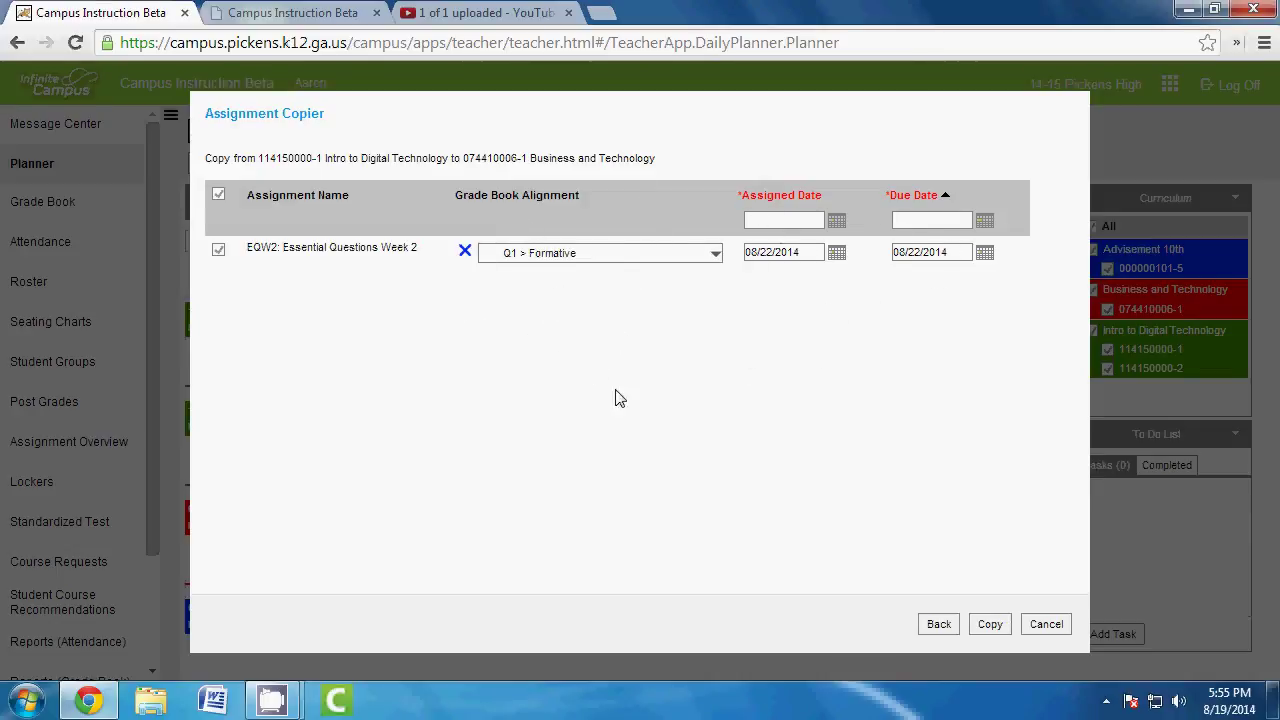
{"action": "left_click", "coordinate": [994, 623]}
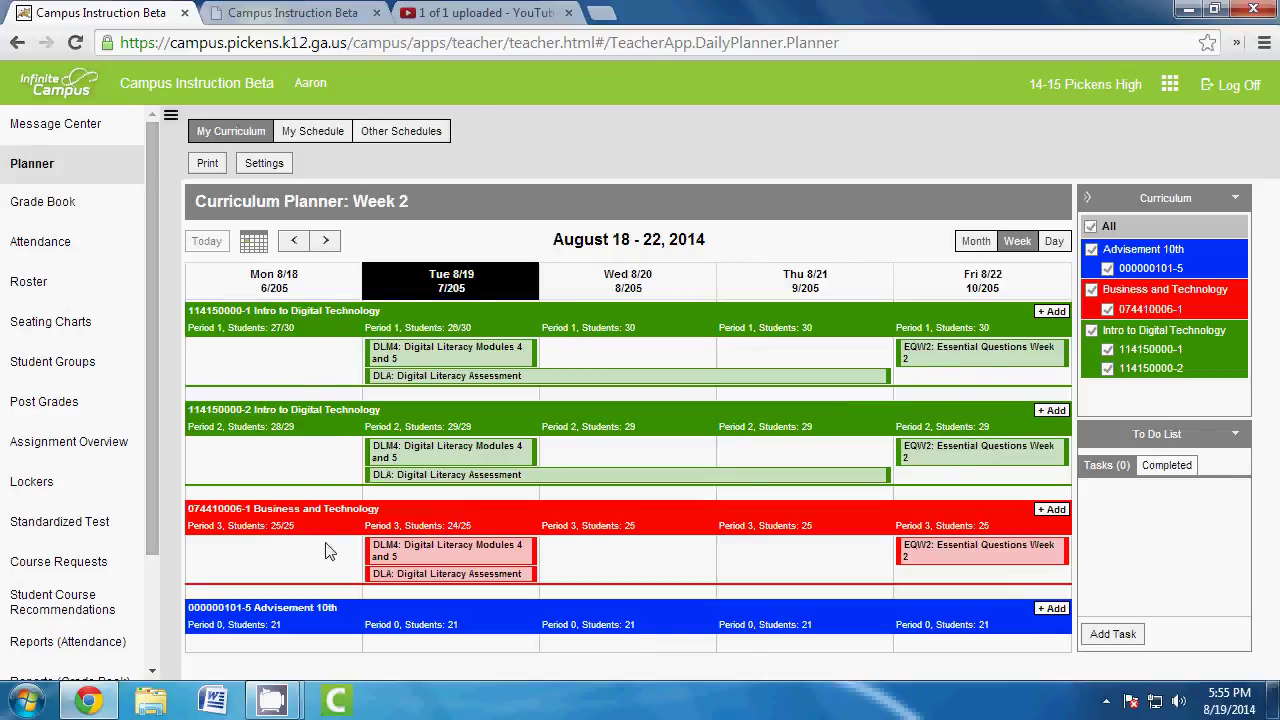
{"action": "left_click", "coordinate": [140, 545]}
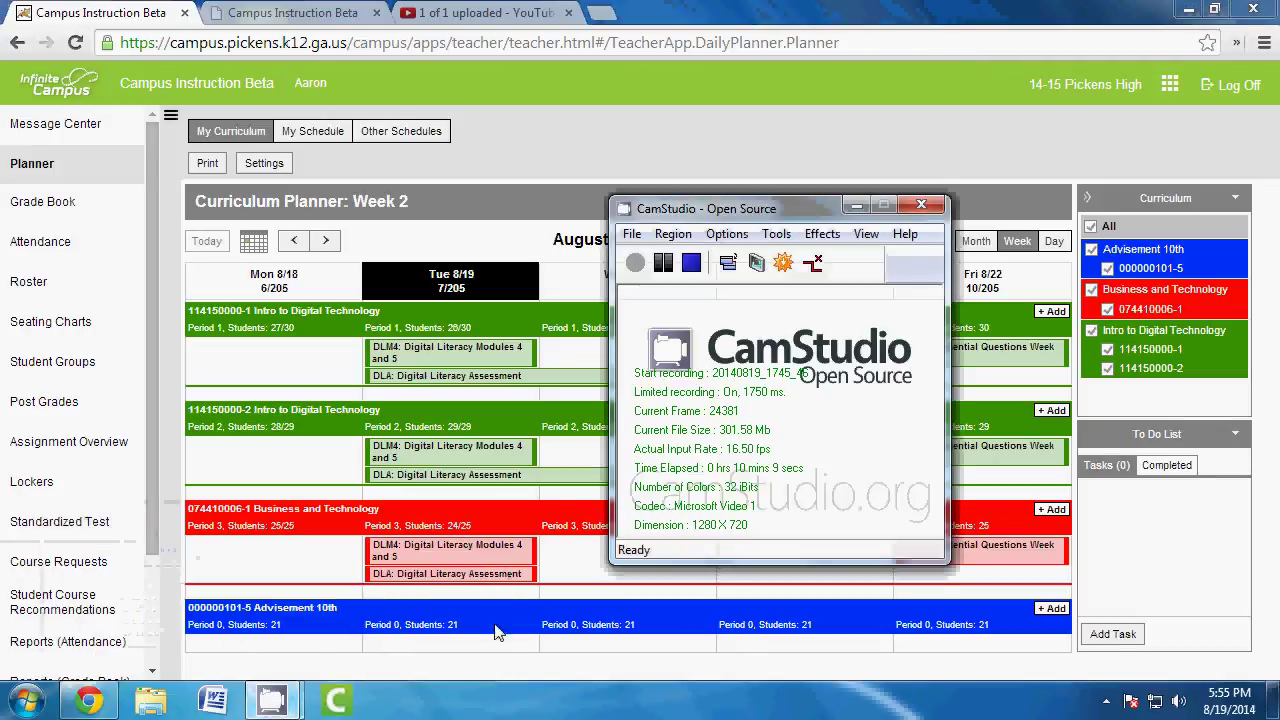